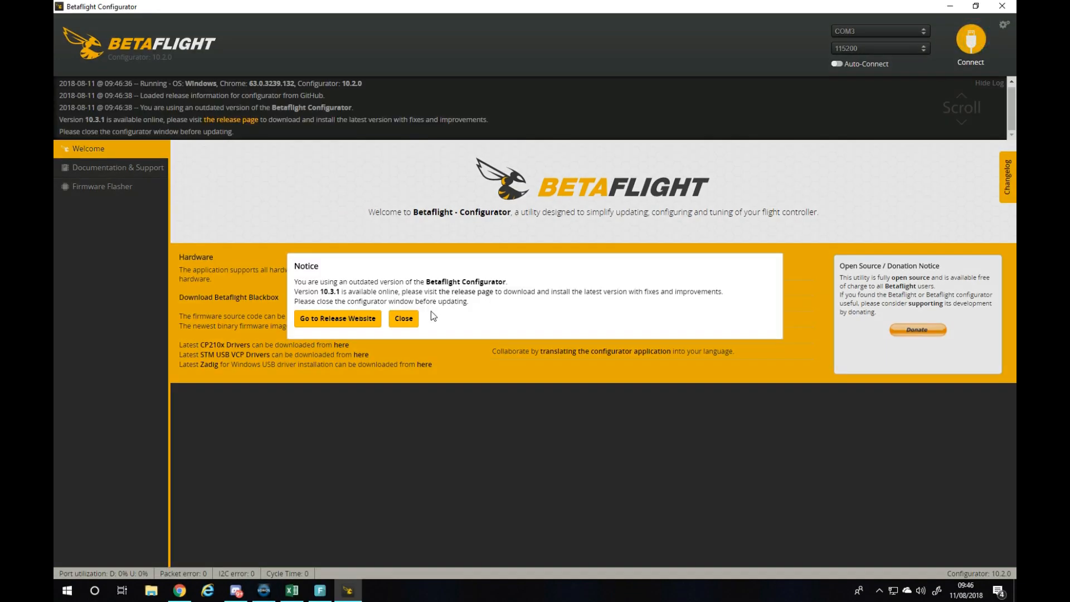
- Connect to the flight controller on COM3, check its serial port assignments and open the system configuration settings
click(411, 319)
click(972, 39)
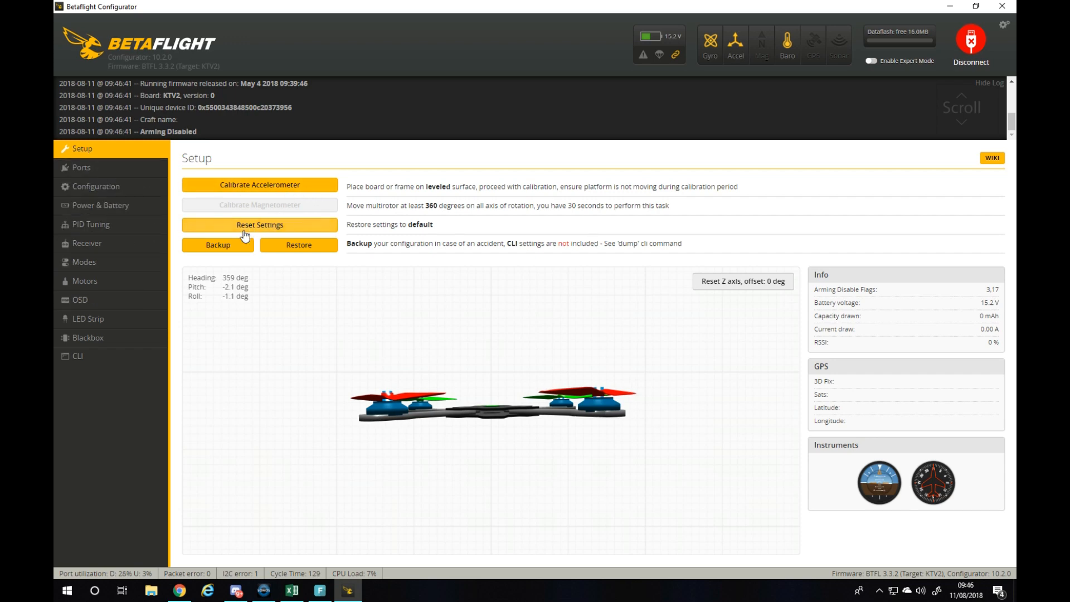
click(108, 169)
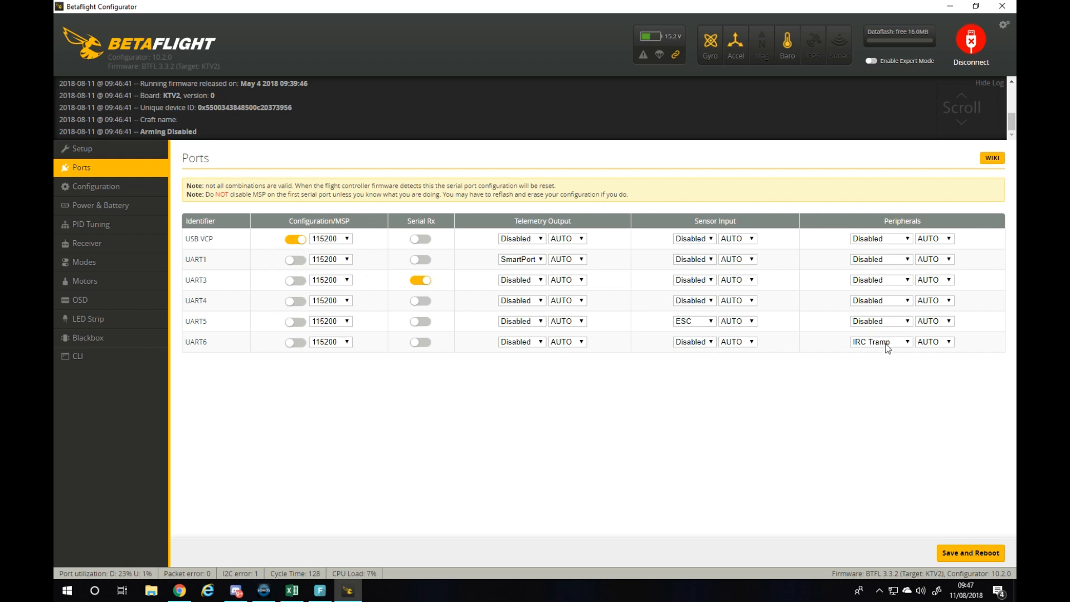
click(106, 188)
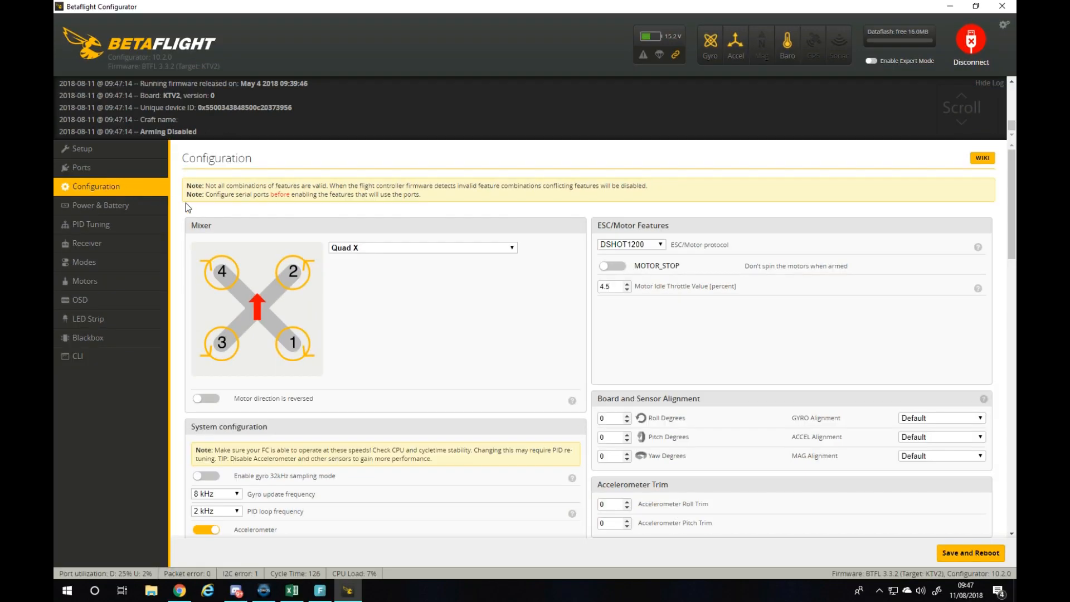
scroll(346, 361, down, 3)
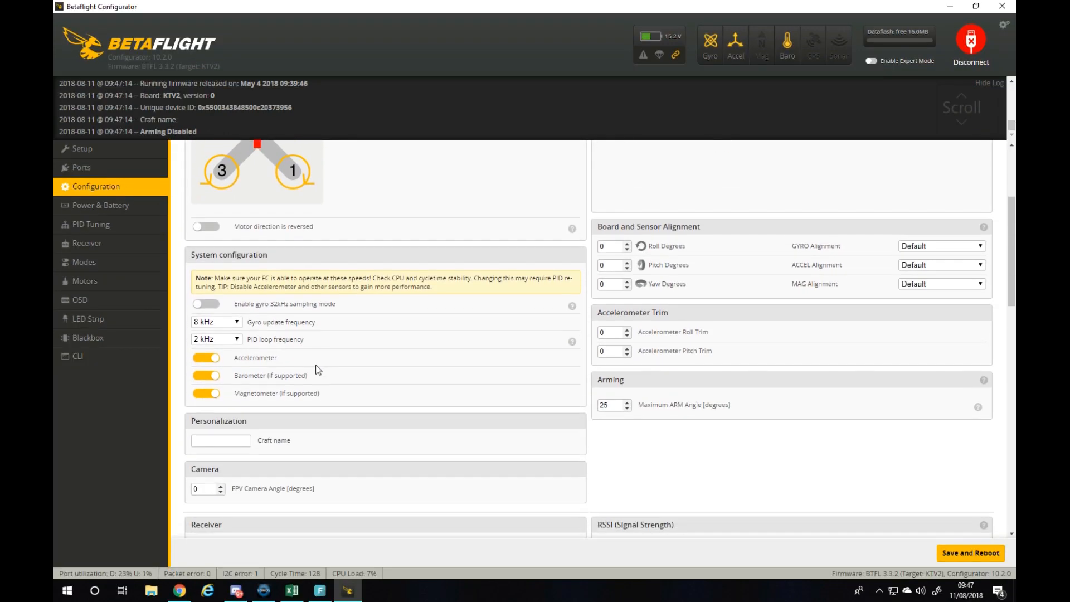
- Try enabling gyro 32 kHz sampling mode and check the gyro update frequencies it offers
click(236, 323)
click(237, 324)
click(206, 304)
click(235, 323)
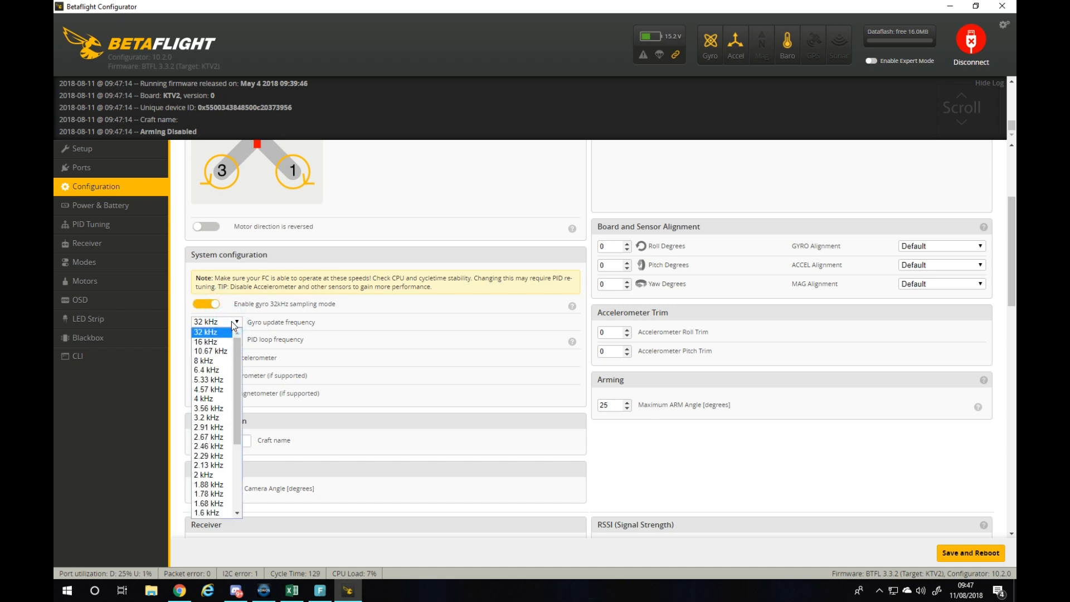
click(193, 298)
click(206, 304)
- Set both the gyro update frequency and the PID loop frequency to 8 kHz
click(235, 324)
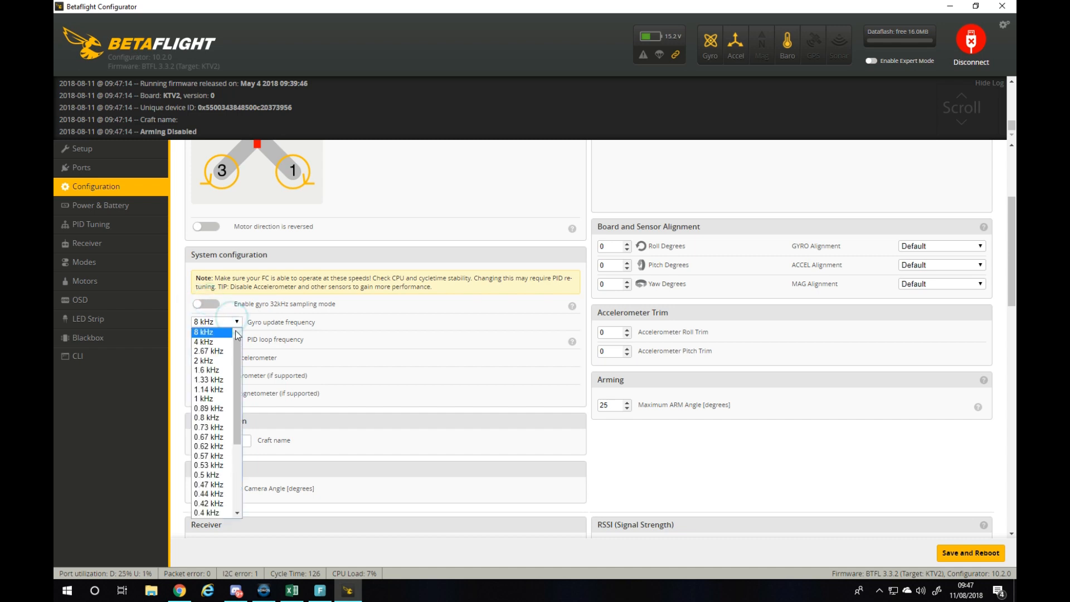
click(223, 333)
click(228, 339)
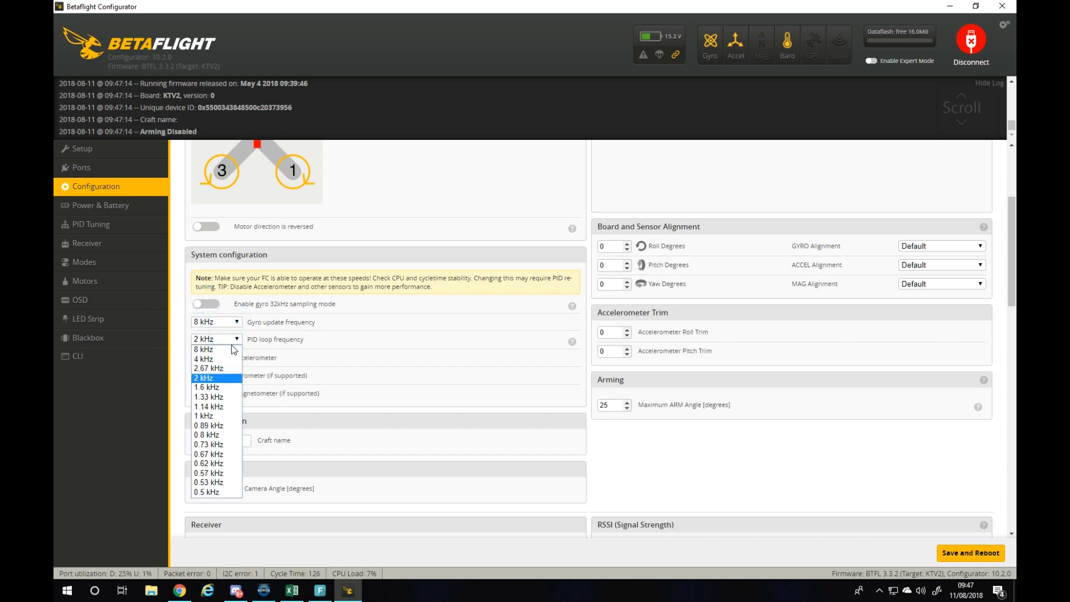
click(217, 349)
- Name the craft Pairos and enable the RSSI_ADC analog RSSI input
scroll(276, 336, down, 2)
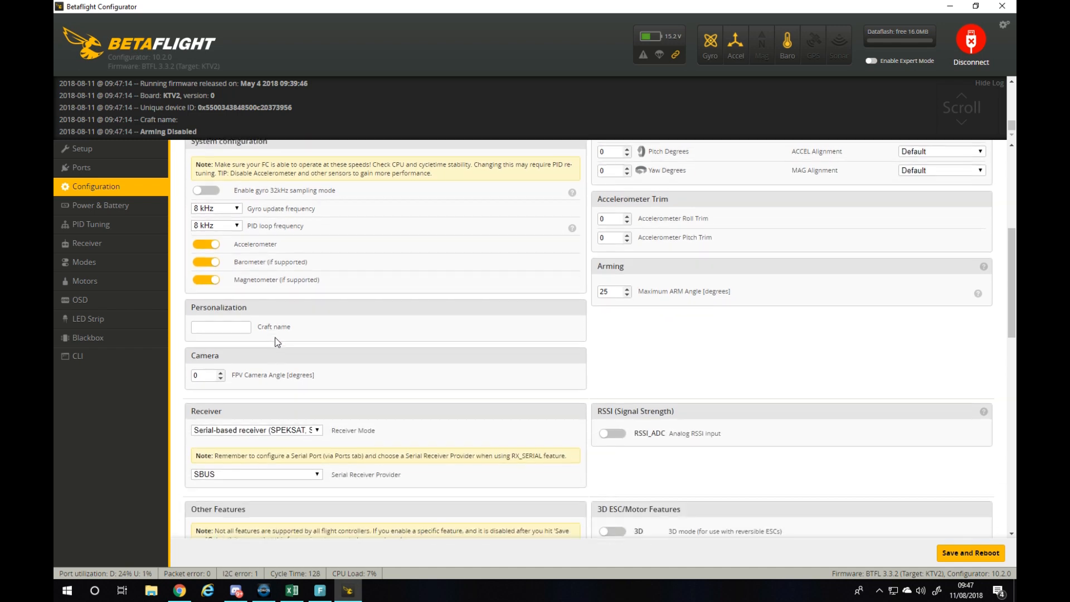
click(215, 327)
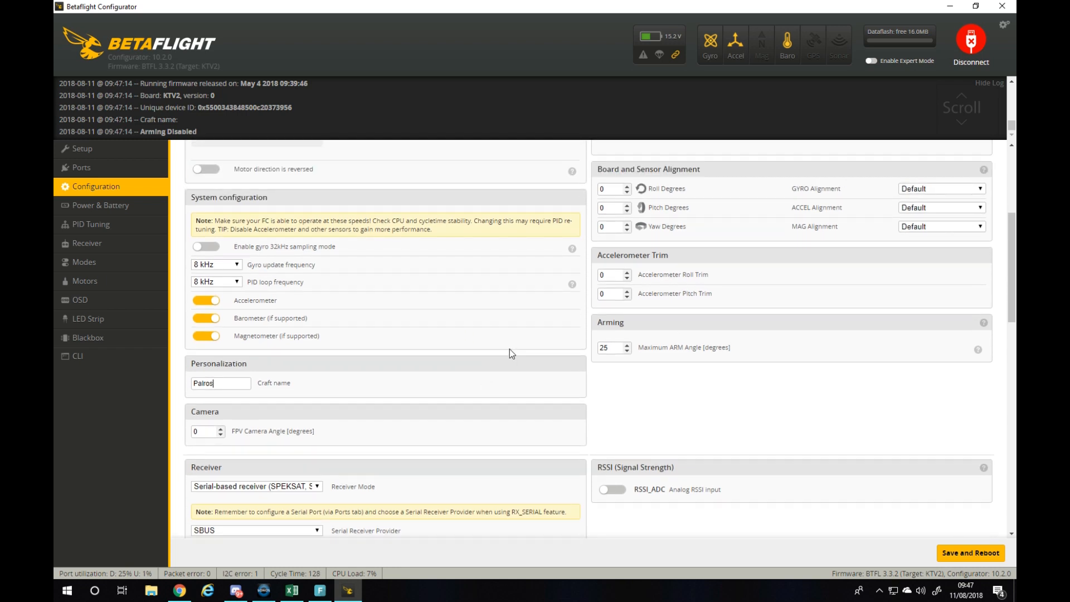
scroll(403, 404, down, 1)
scroll(273, 383, down, 1)
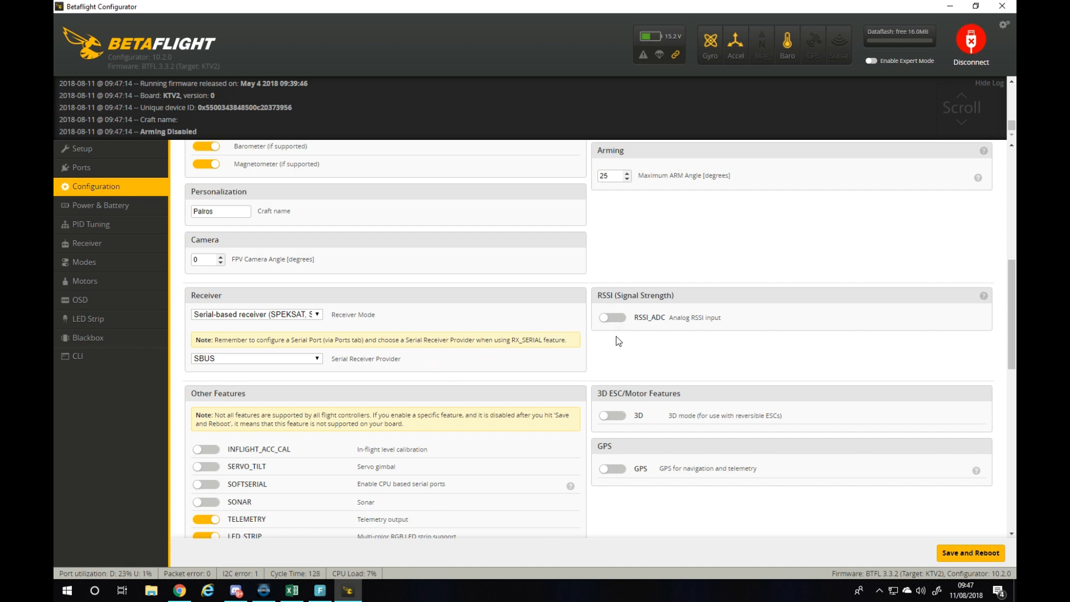
scroll(428, 356, down, 1)
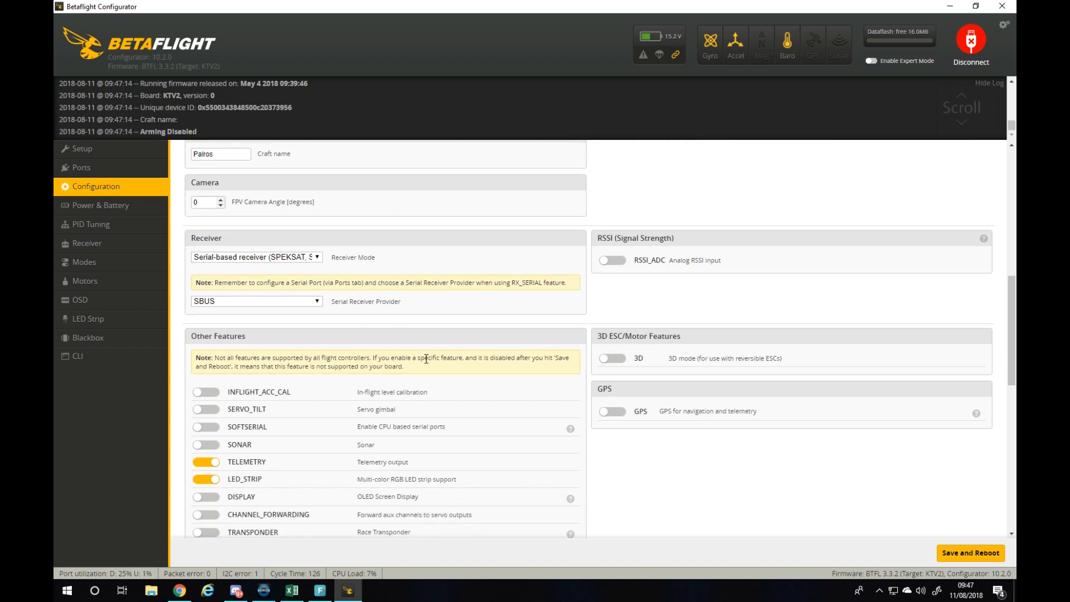
scroll(357, 396, down, 1)
click(616, 203)
- Disable TELEMETRY, enable AIRMODE, ANTI_GRAVITY and DYNAMIC_FILTER, and turn on the DSHOT beacon
scroll(217, 320, down, 1)
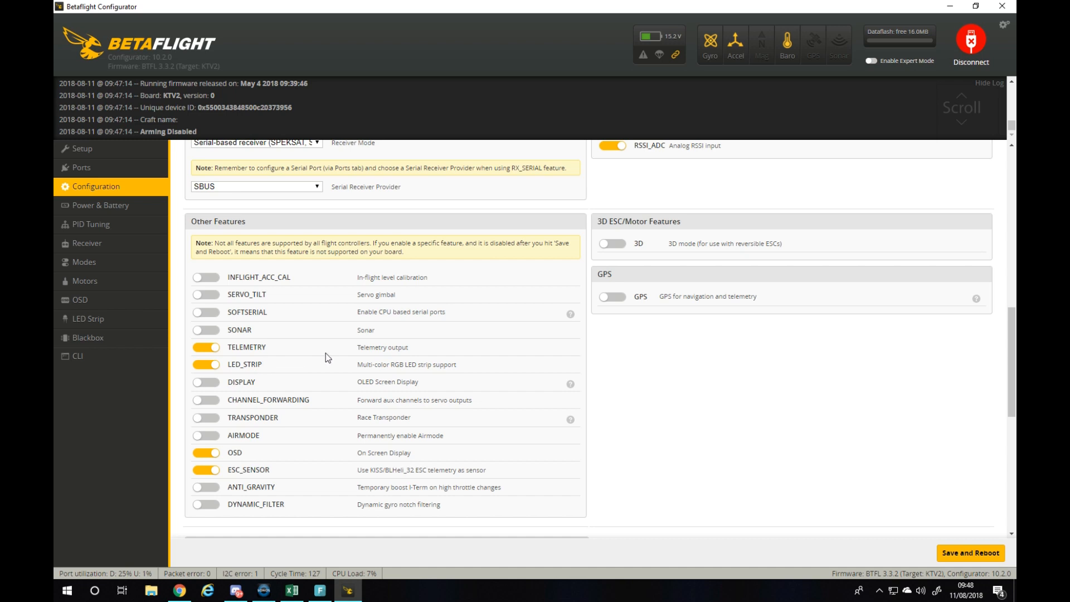
click(209, 347)
scroll(238, 436, down, 1)
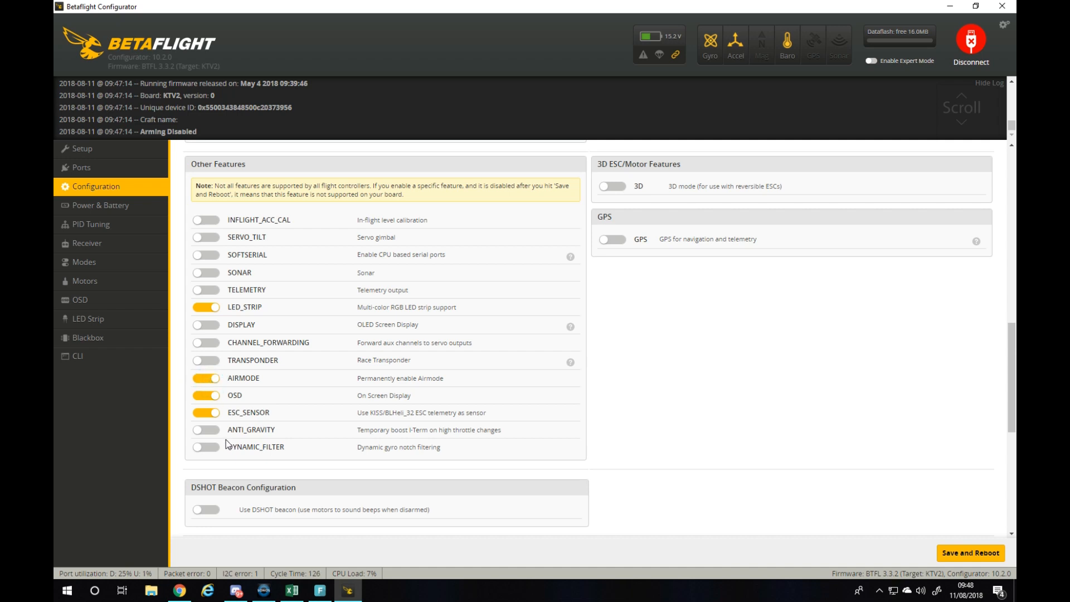
click(206, 430)
click(206, 447)
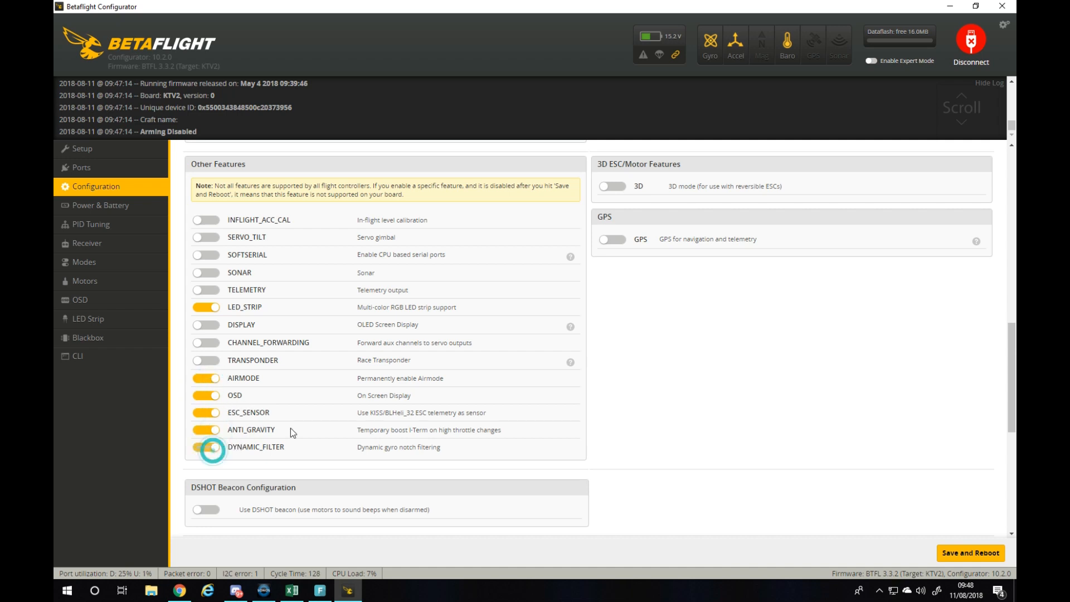
scroll(334, 413, down, 2)
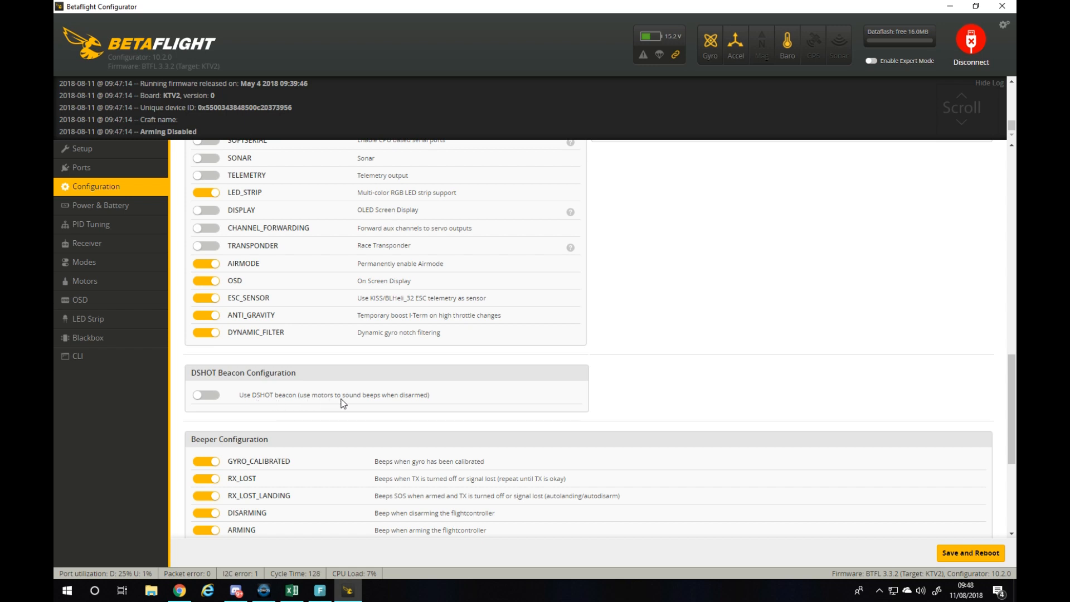
double_click(212, 401)
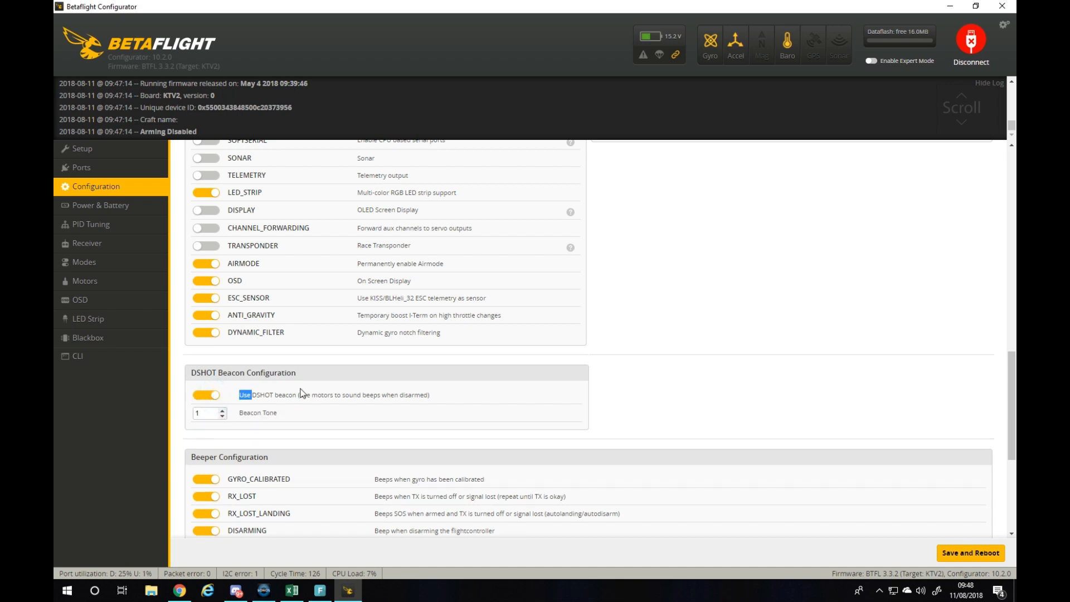
- Turn off every beeper condition except GYRO_CALIBRATED, ARMING and BAT_CRIT_LOW, and save the configuration with a reboot
scroll(285, 419, down, 3)
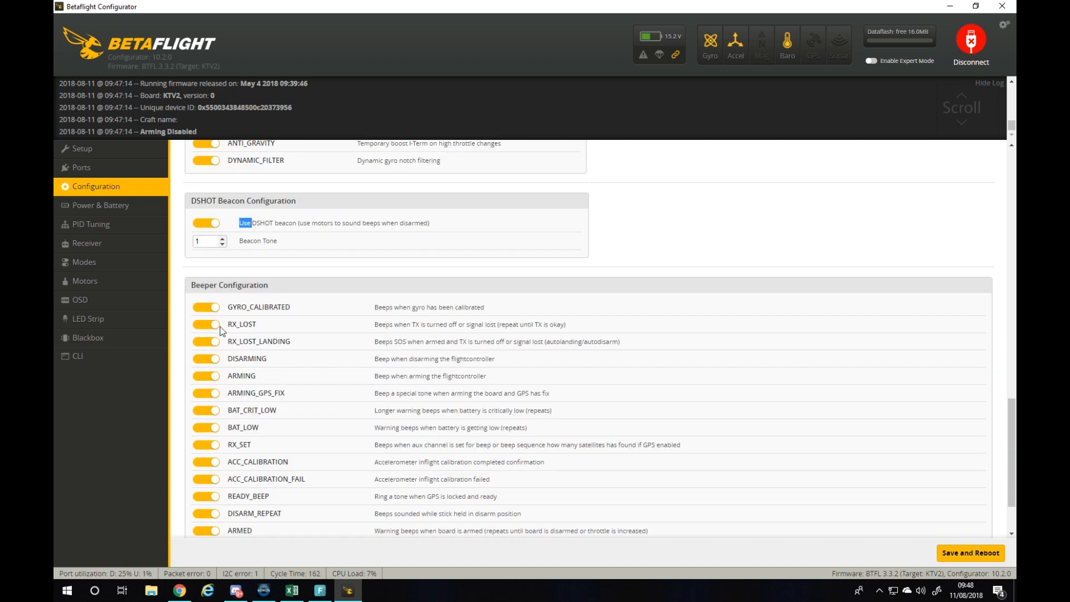
click(215, 329)
click(211, 430)
scroll(214, 441, down, 1)
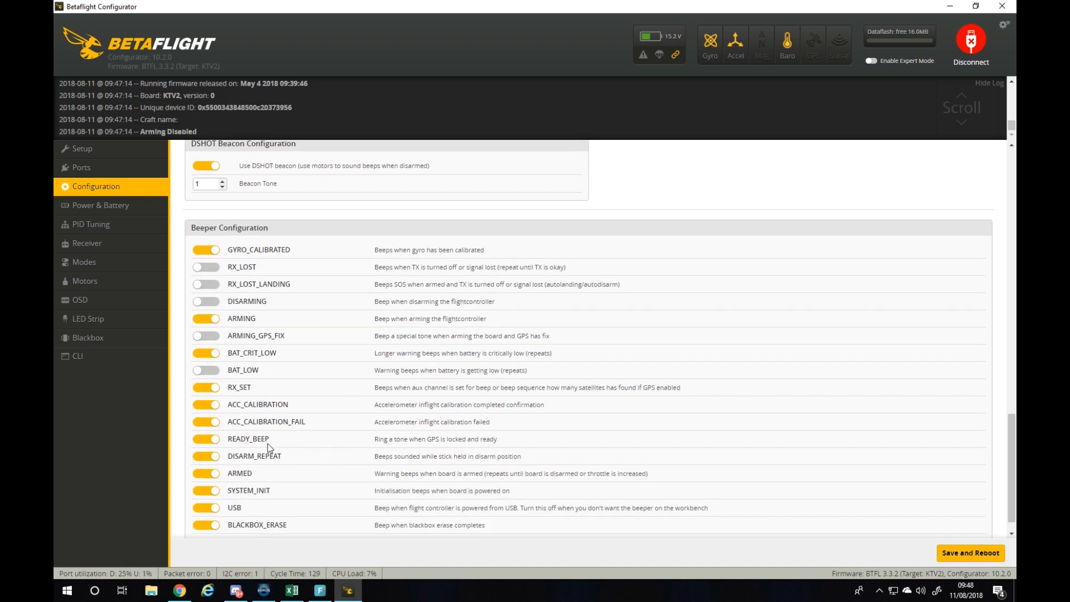
click(210, 387)
click(216, 407)
click(212, 424)
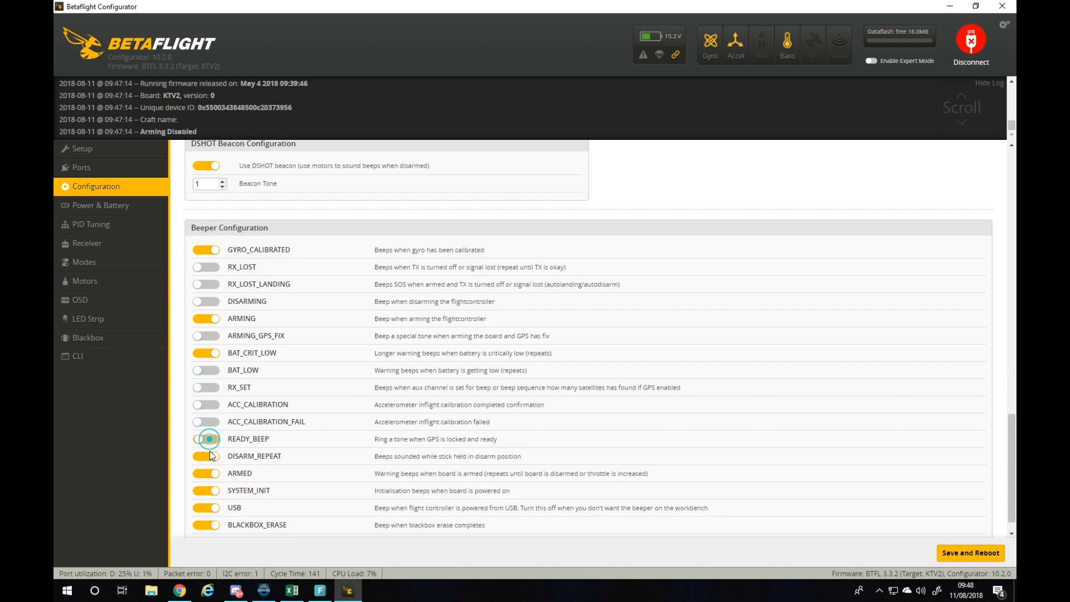
click(212, 457)
scroll(246, 457, down, 1)
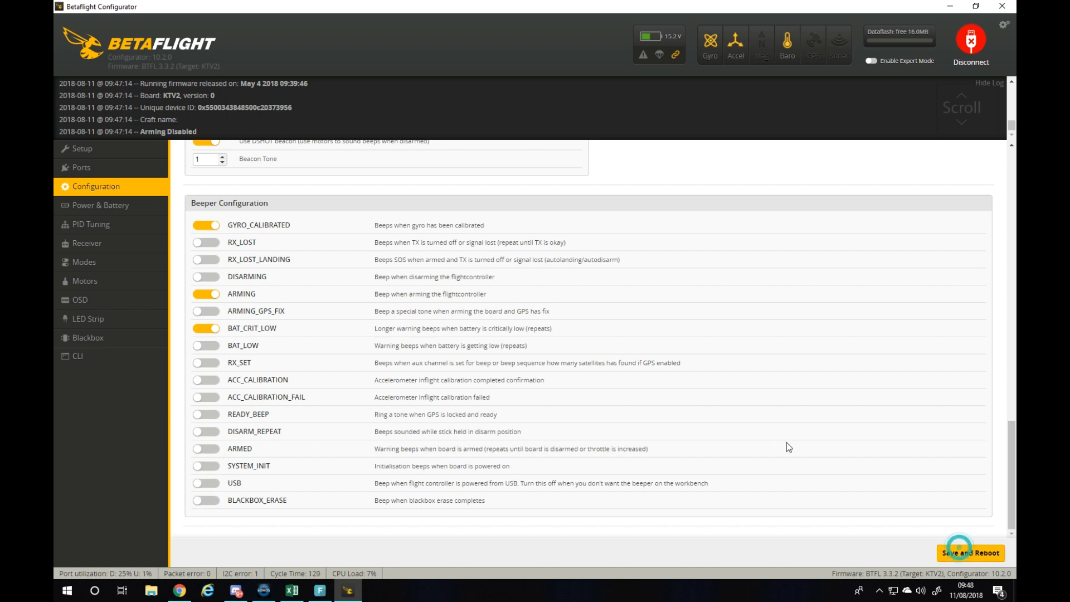
click(971, 552)
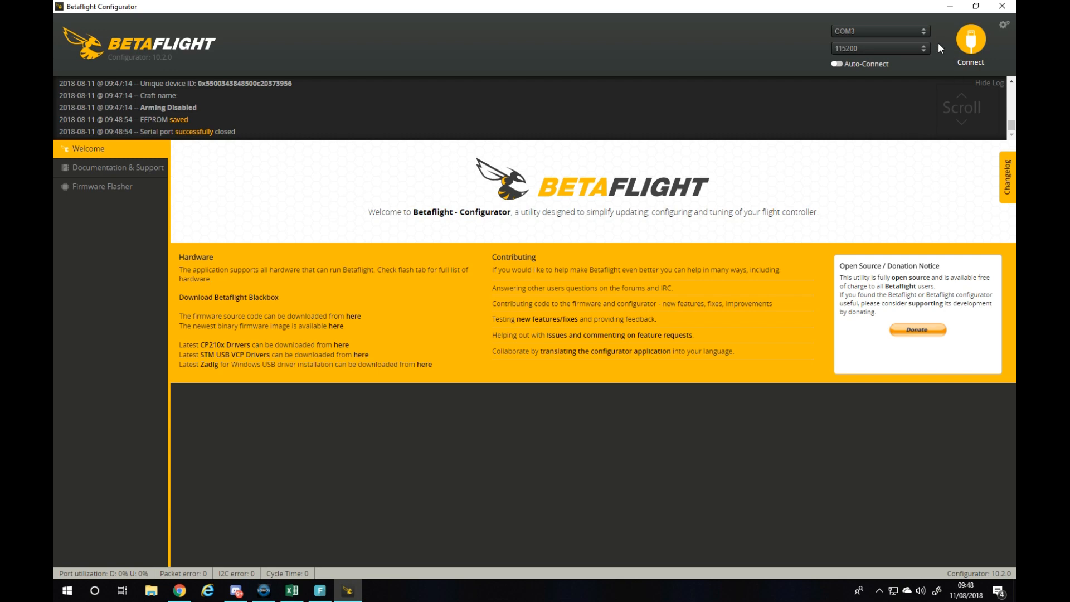
- Reconnect to the flight controller and review the saved configuration from system settings to beeper conditions
click(971, 40)
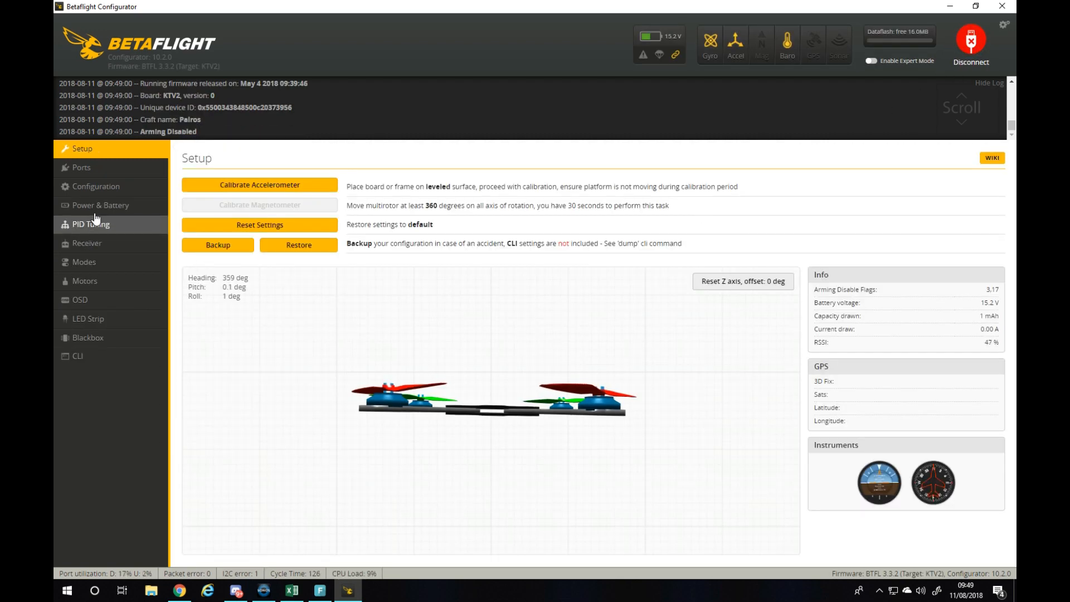
click(119, 187)
scroll(718, 322, down, 5)
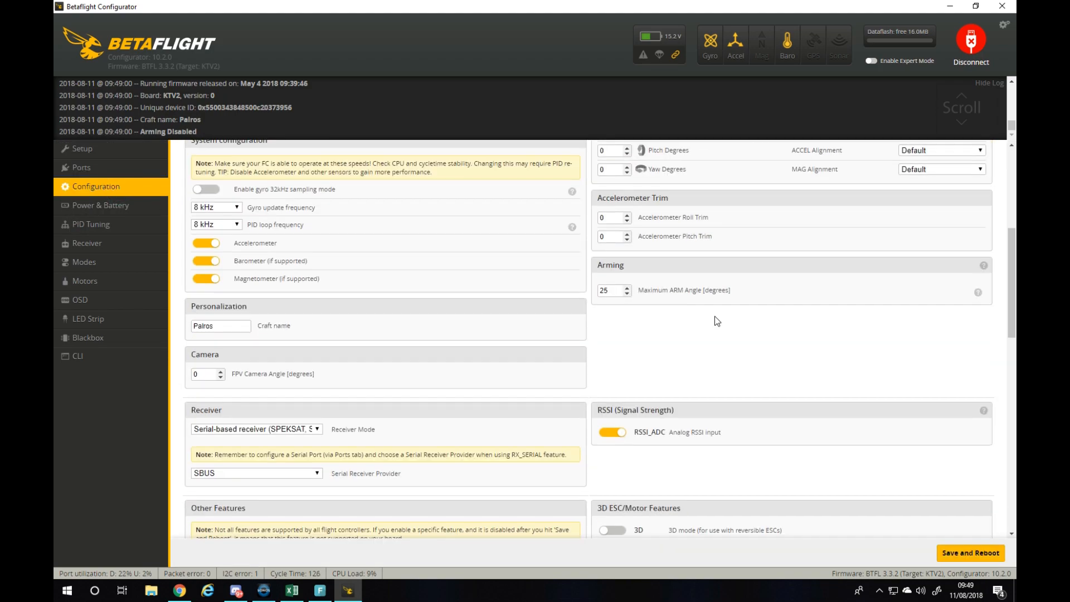
scroll(714, 316, down, 6)
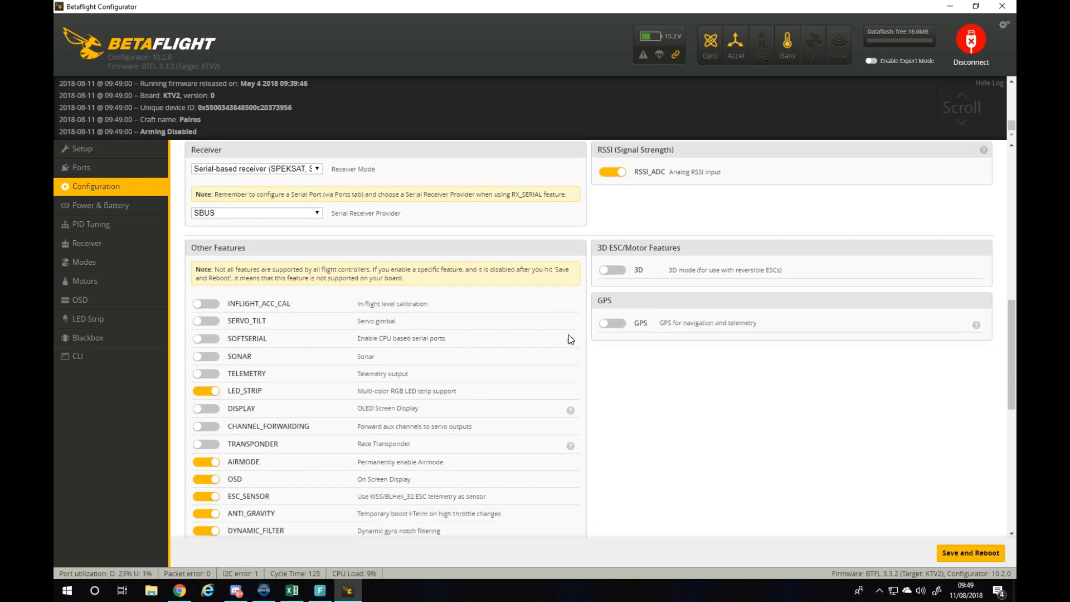
scroll(568, 334, down, 4)
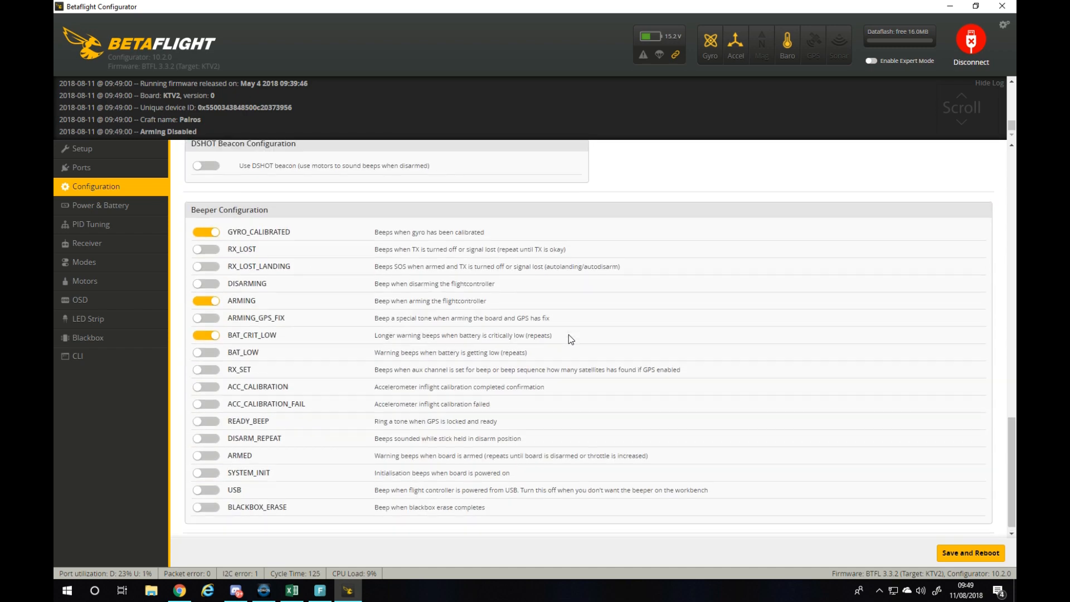
scroll(568, 334, up, 15)
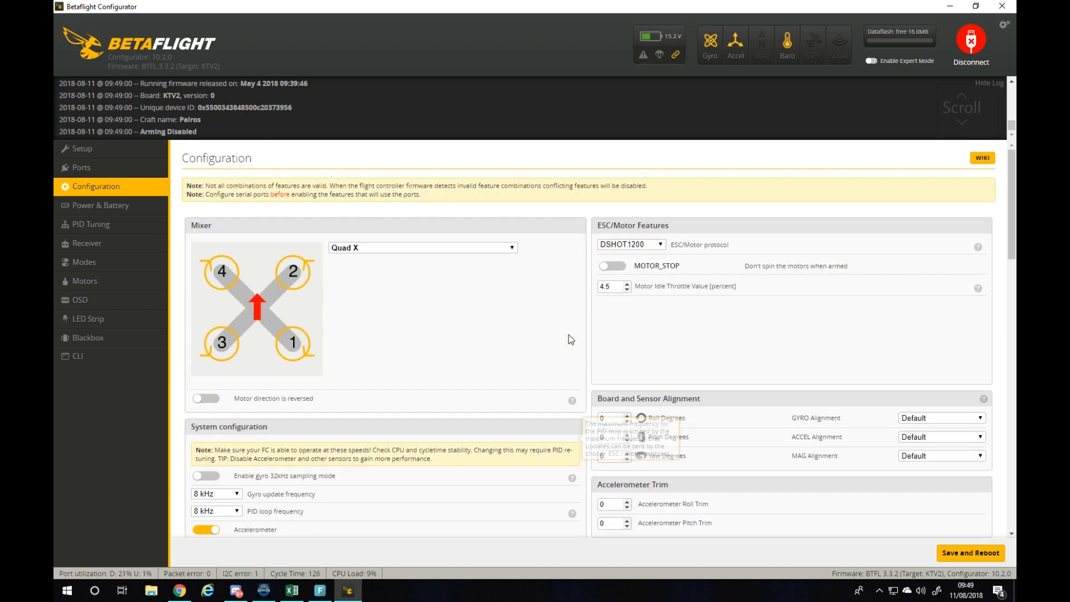
- Review the battery and voltage meter settings and the PID tuning values of Profile 1
click(118, 211)
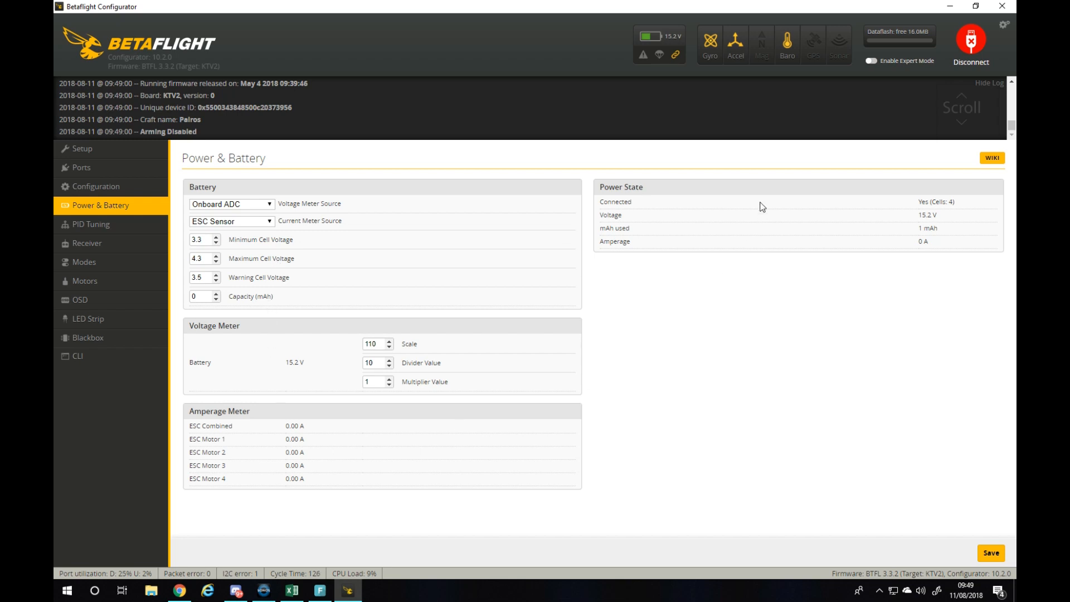
click(119, 233)
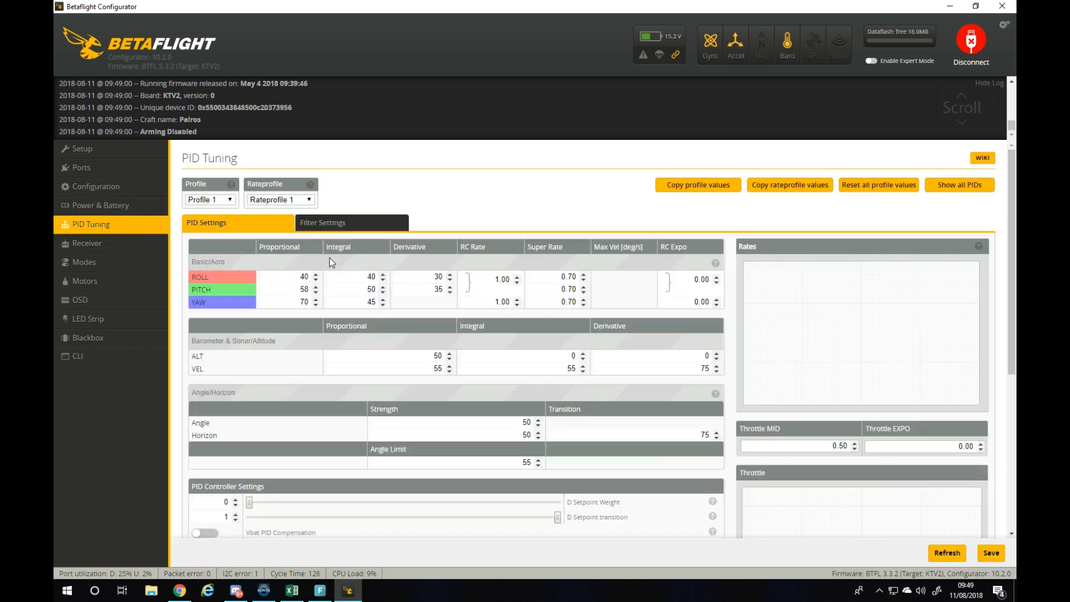
- Set the receiver's RSSI channel to AUX 12 and save the receiver settings
click(136, 243)
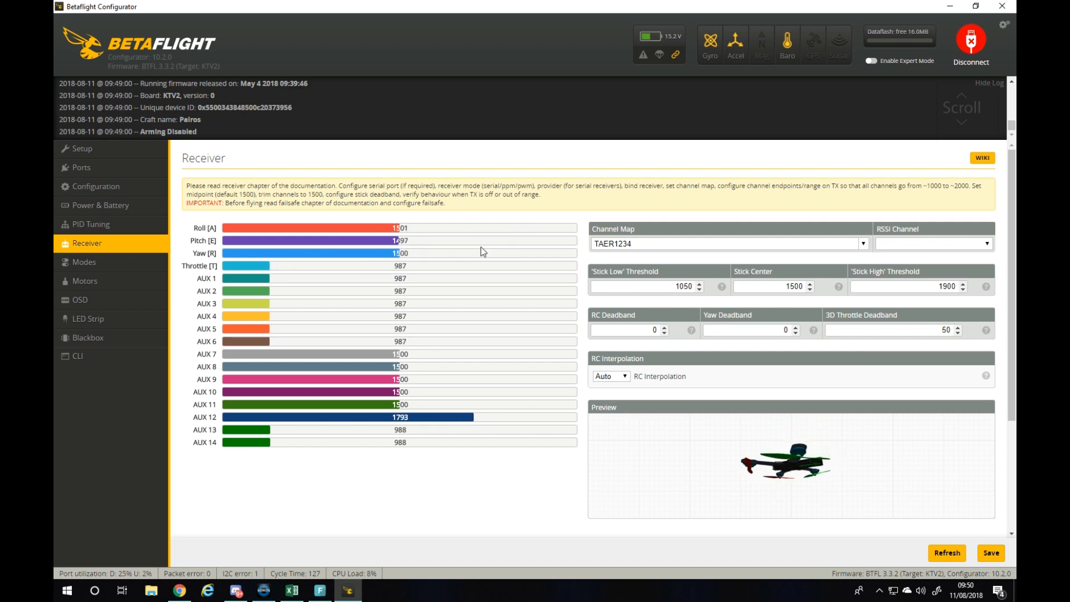
click(949, 241)
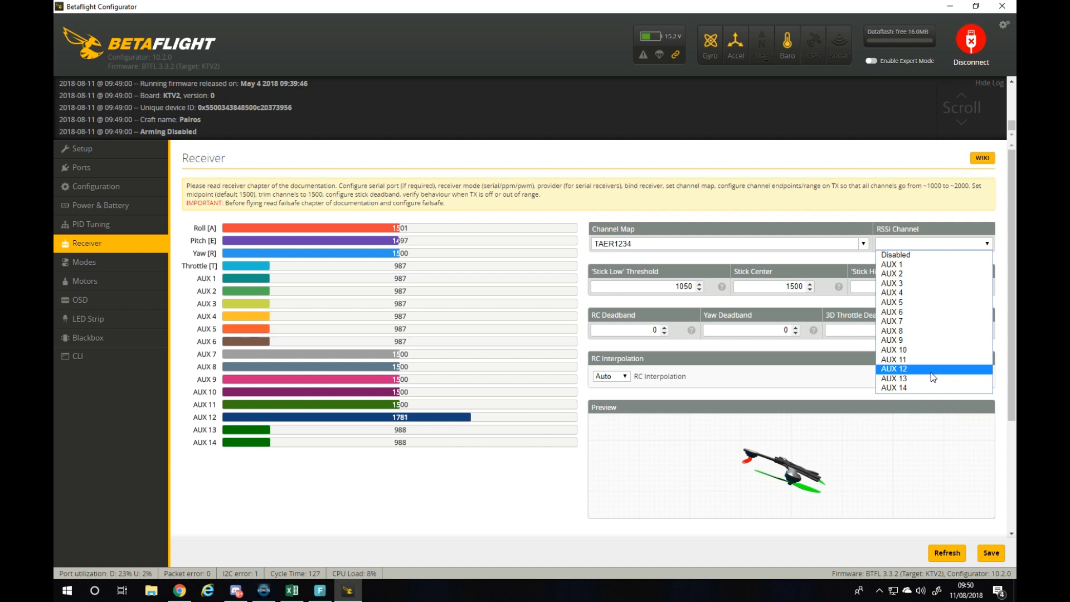
click(931, 370)
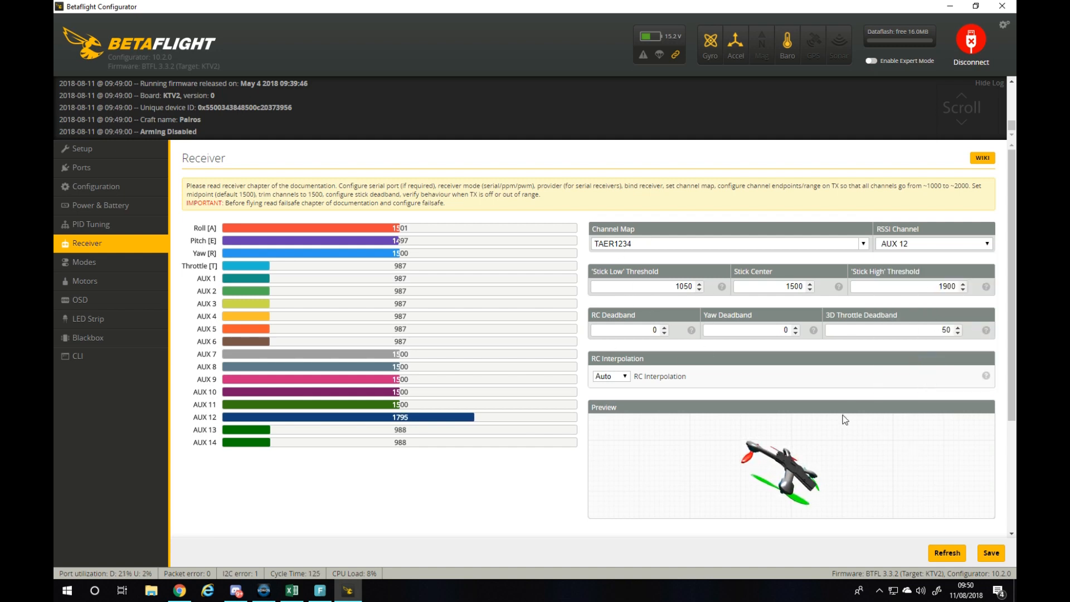
click(991, 553)
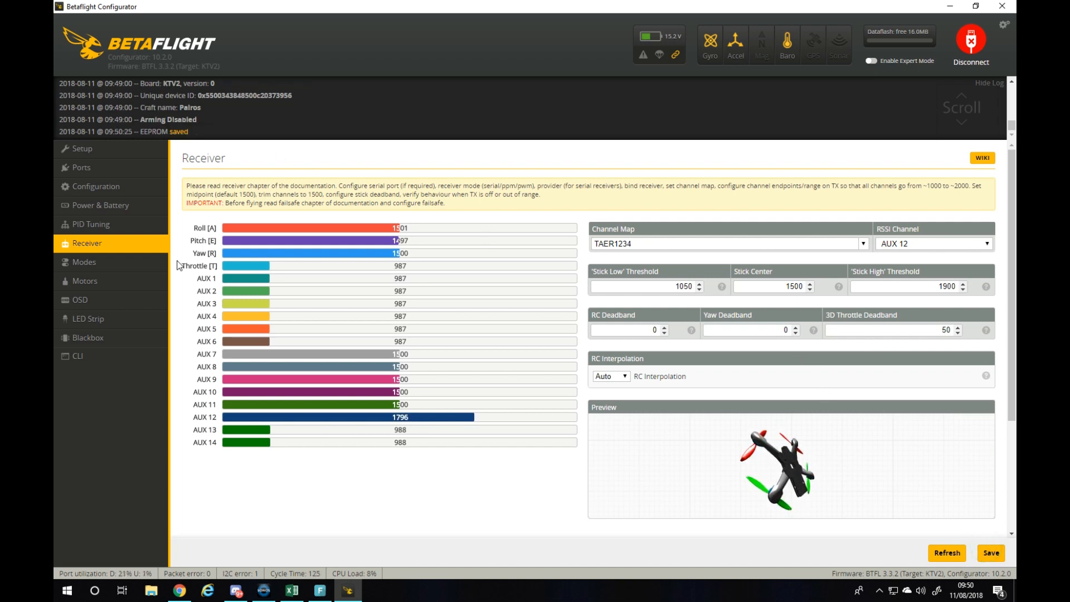
- Review the switch ranges of the flight modes from ARM to PREARM and save the modes
click(117, 261)
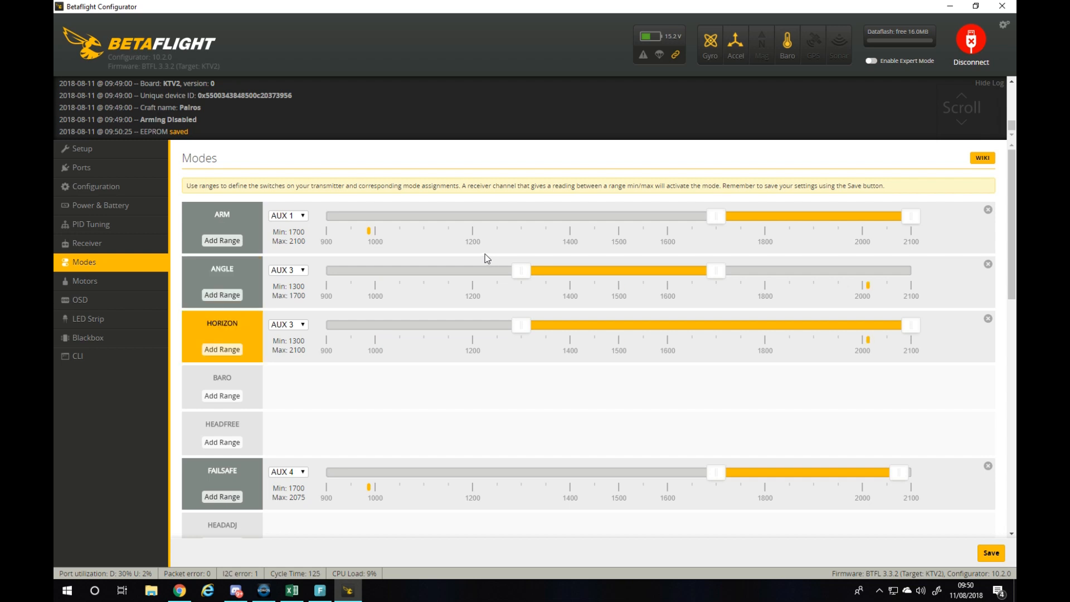
scroll(485, 270, down, 1)
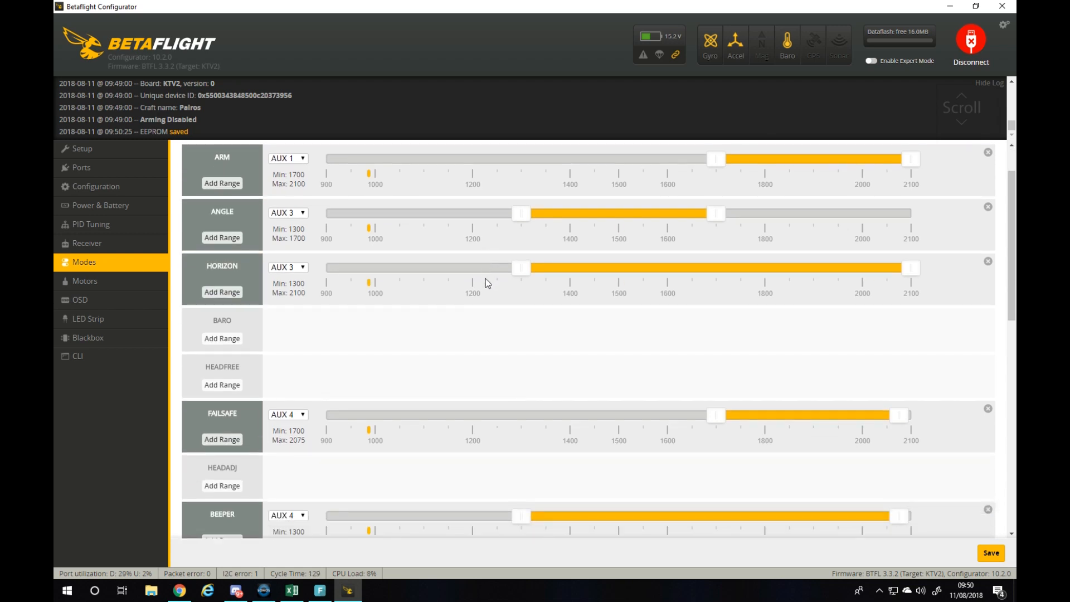
scroll(486, 282, down, 1)
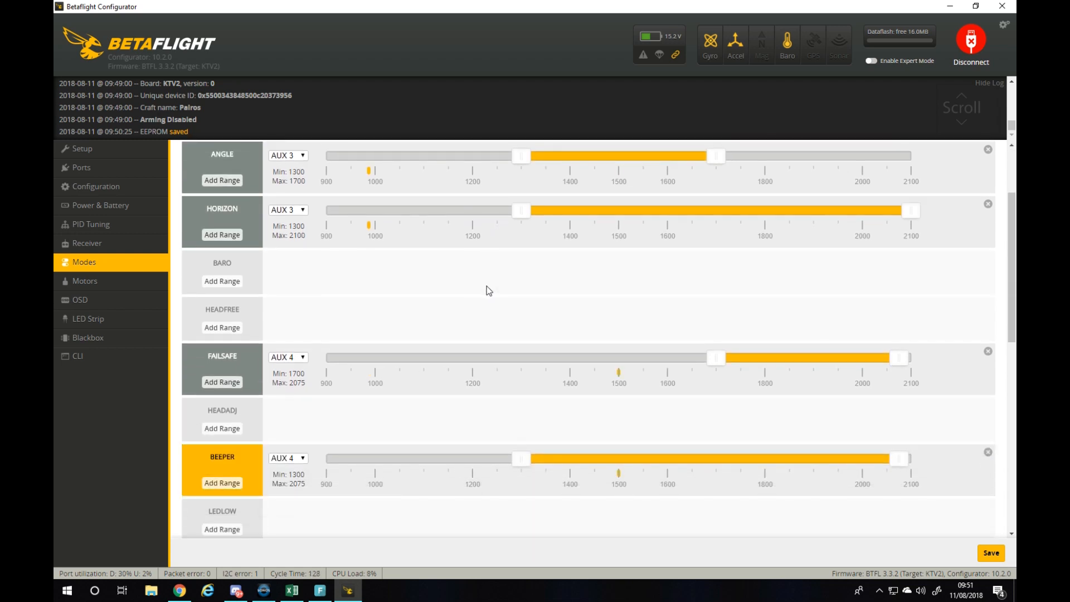
scroll(487, 286, down, 4)
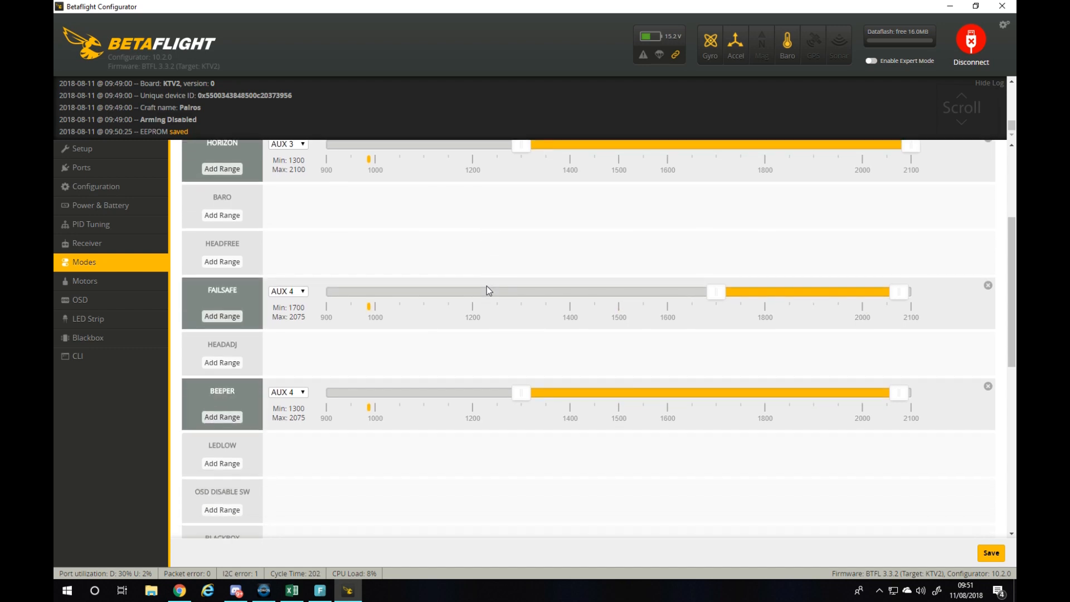
scroll(486, 286, down, 5)
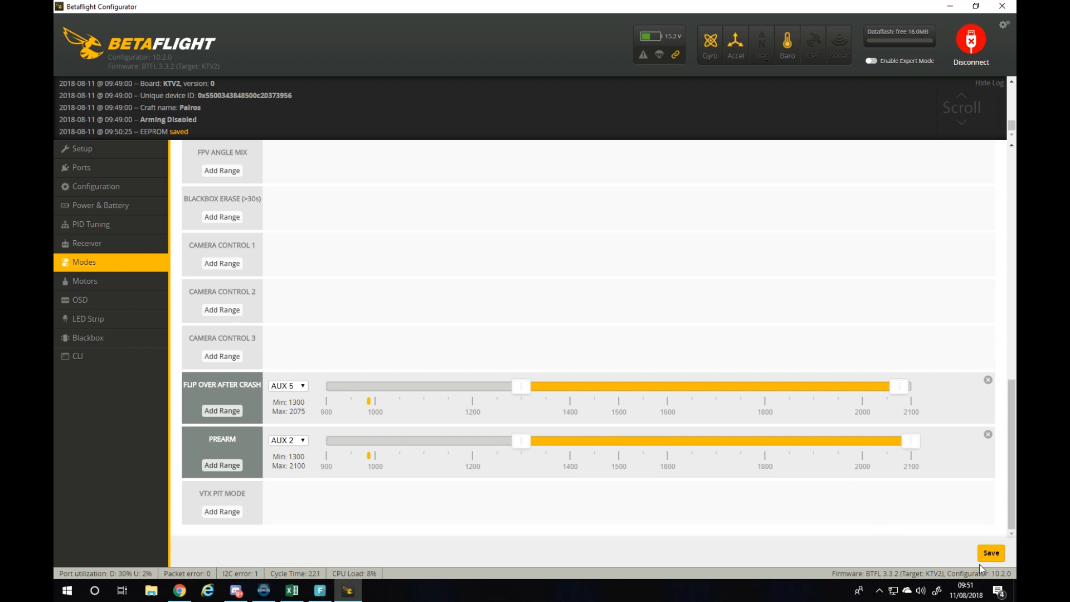
click(991, 553)
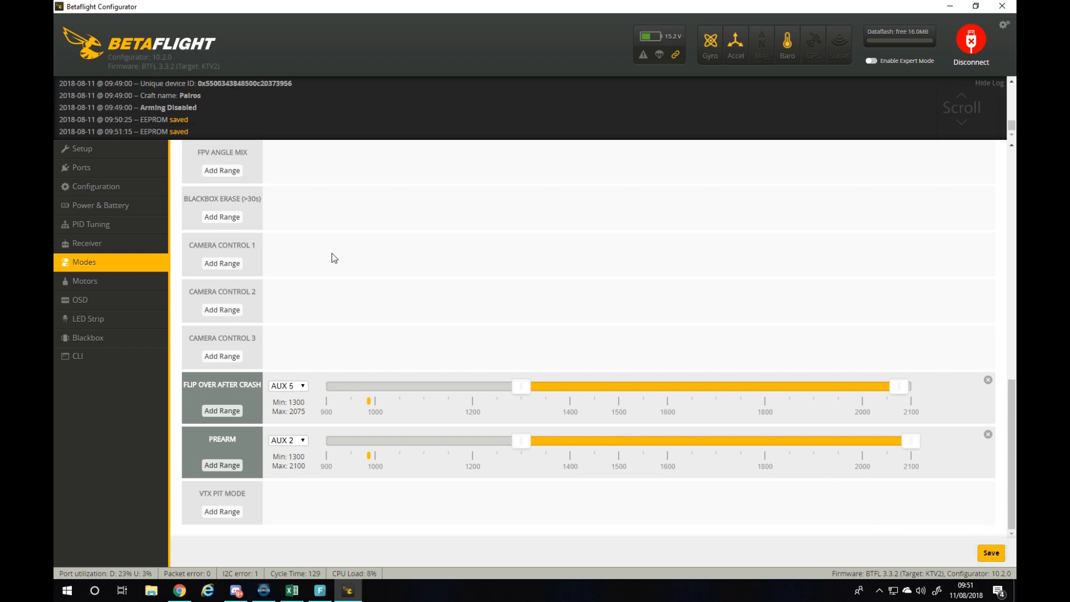
- Enable motor test mode, spin all four motors at about 1040 with the master control, stop them and disable test mode
click(118, 293)
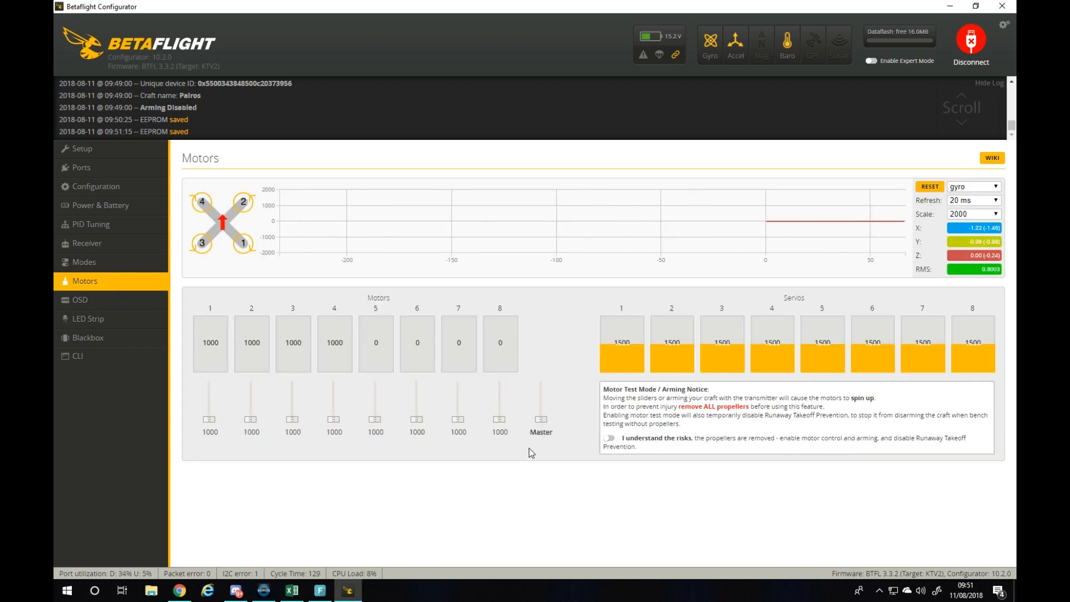
click(609, 438)
drag(542, 424, 545, 423)
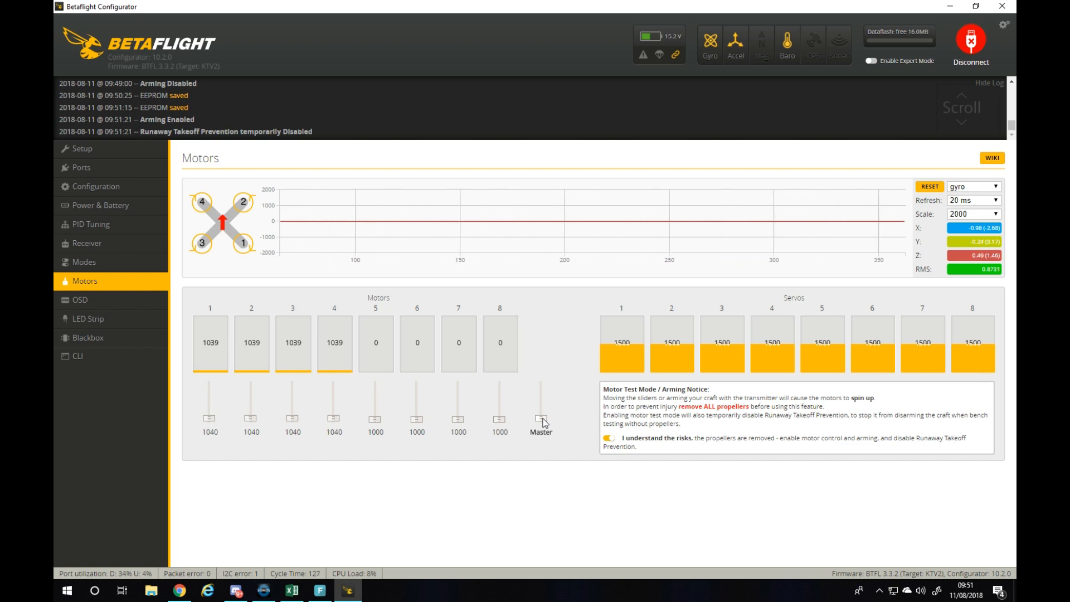
click(544, 422)
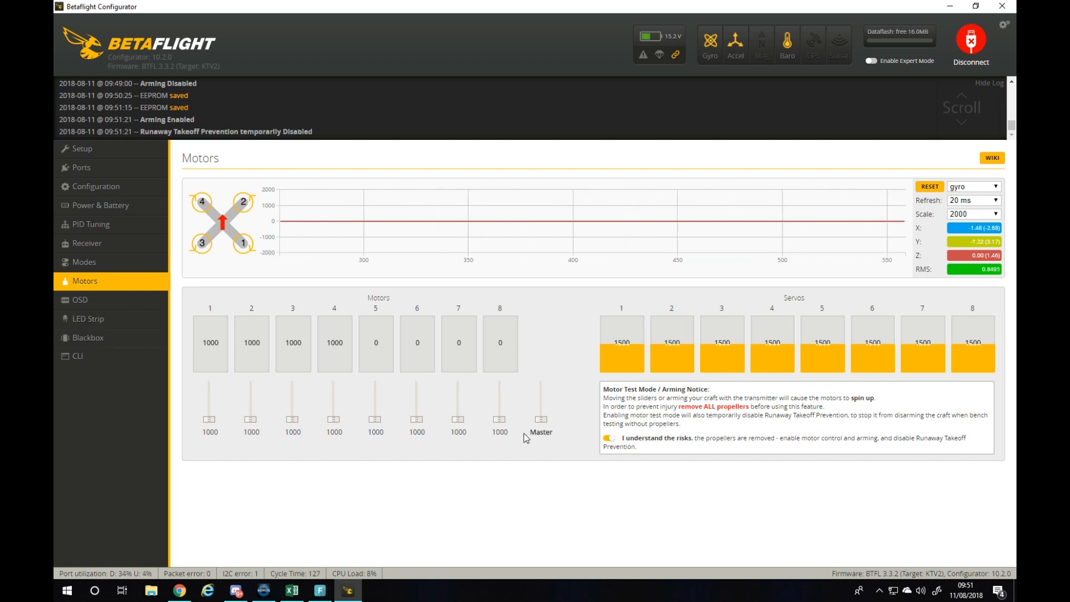
click(610, 438)
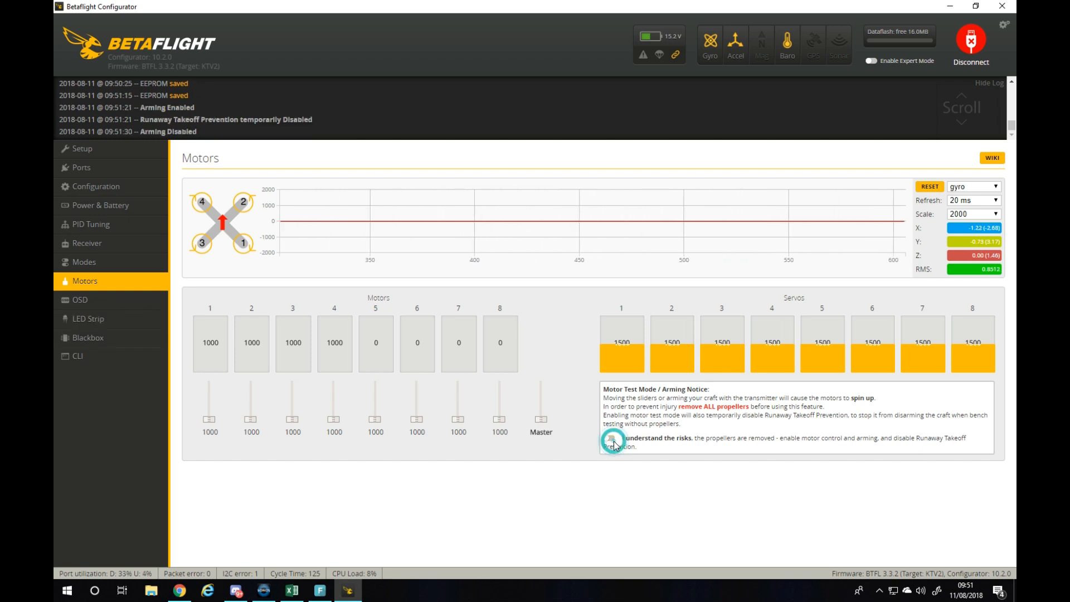
- Check the LED strip layout, set Blackbox logging to Onboard Flash at 1 kHz, and save with a reboot
click(98, 319)
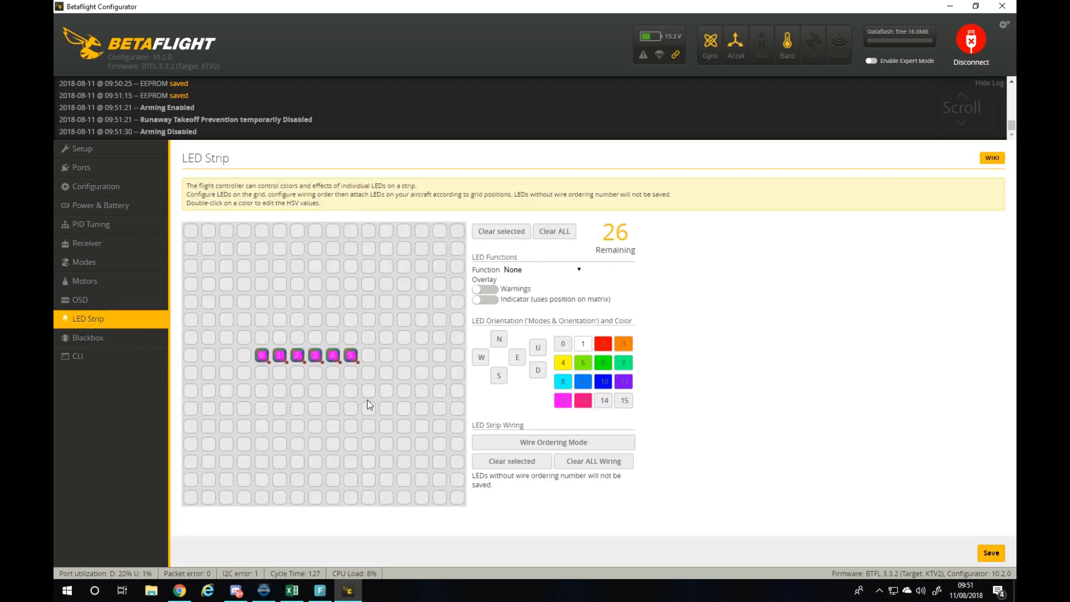
click(98, 341)
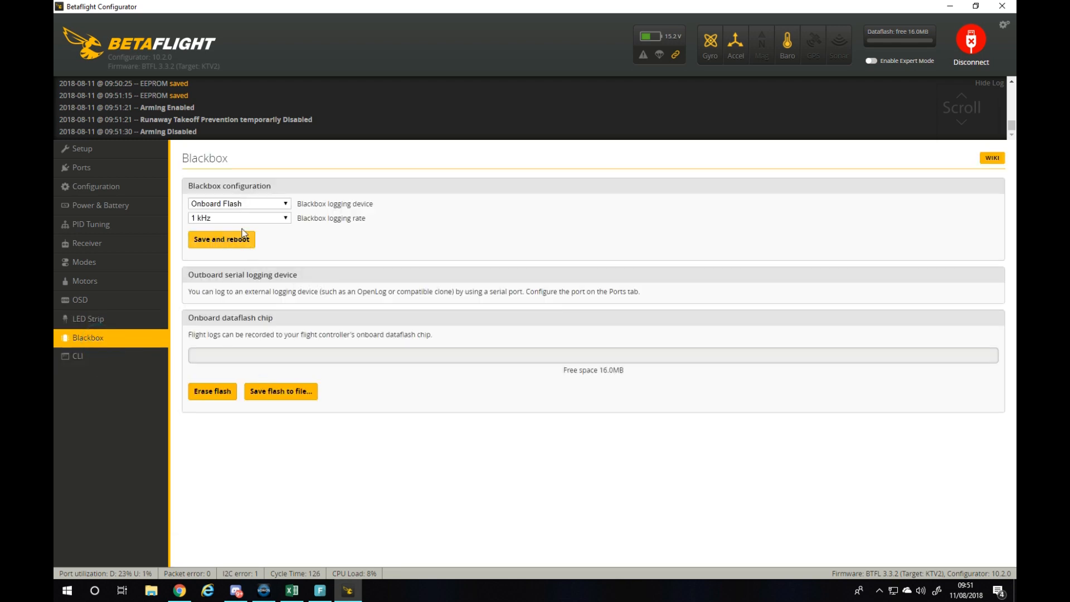
click(211, 207)
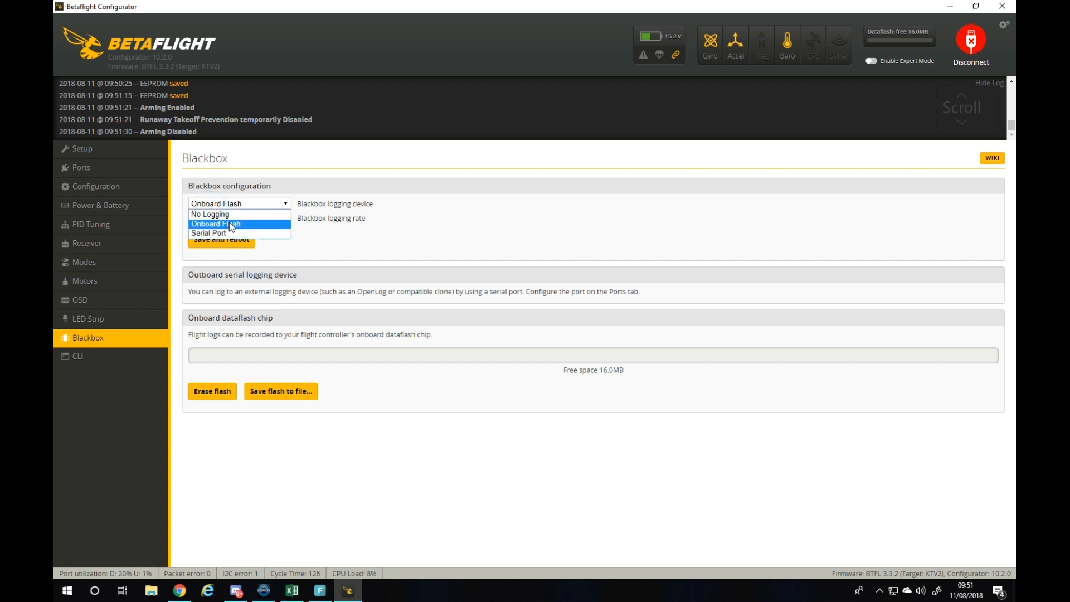
click(230, 226)
click(214, 218)
click(214, 217)
click(225, 242)
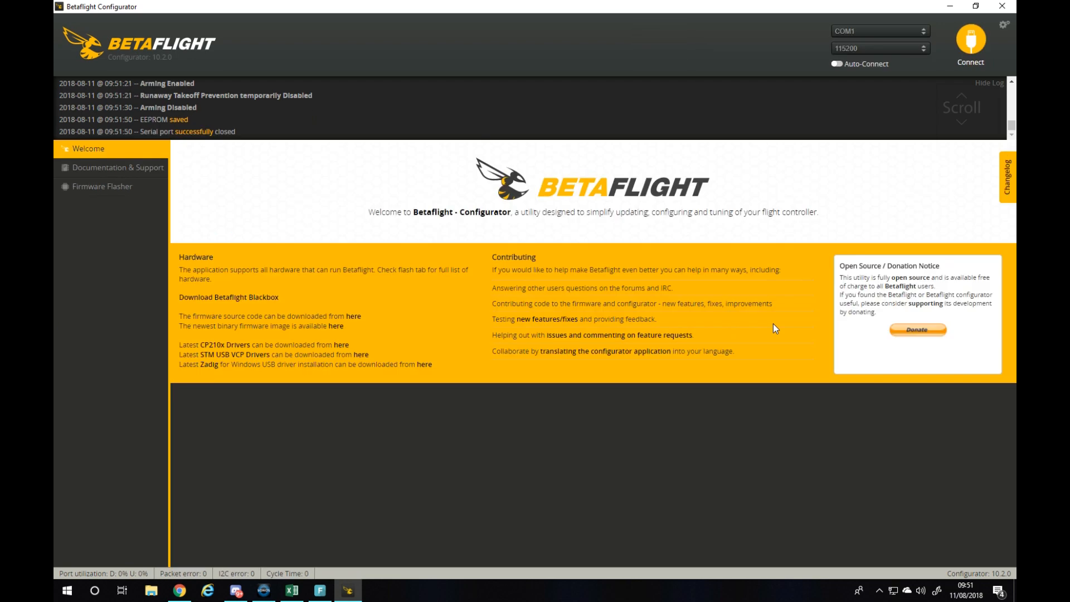
- Reconnect to the flight controller and list the available CLI commands with help
click(979, 44)
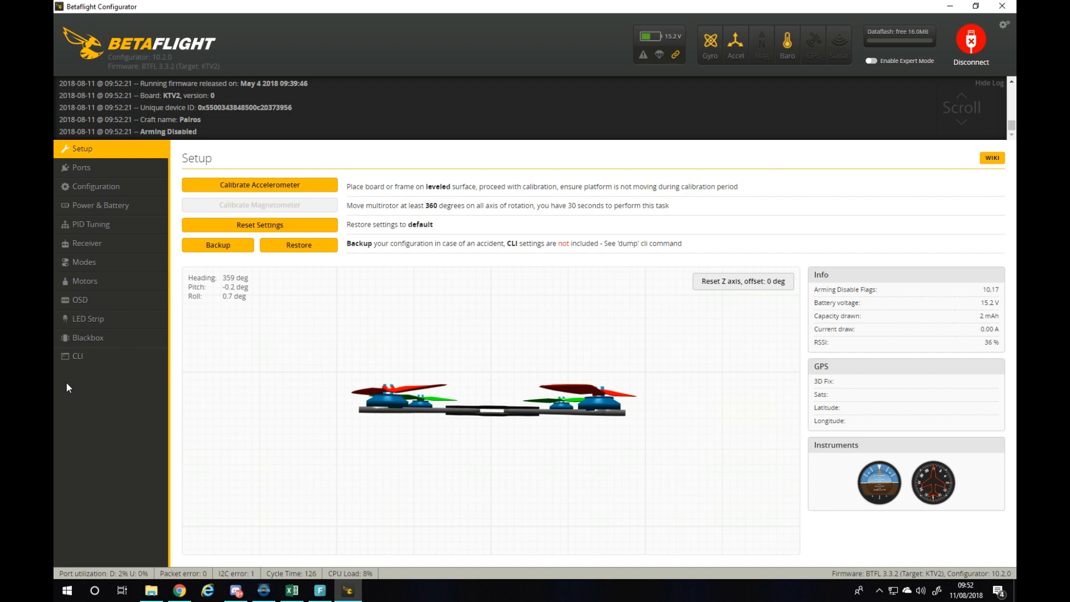
click(74, 360)
text(help)
key(Return)
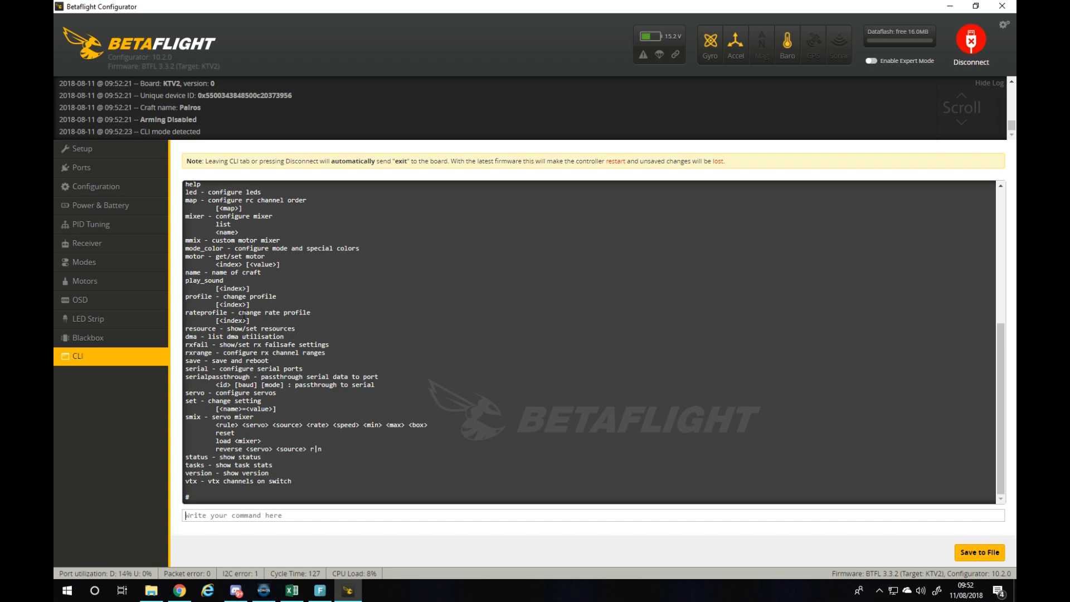
- List the flight controller's pin assignments with the resource command in the CLI
drag(216, 328, 190, 328)
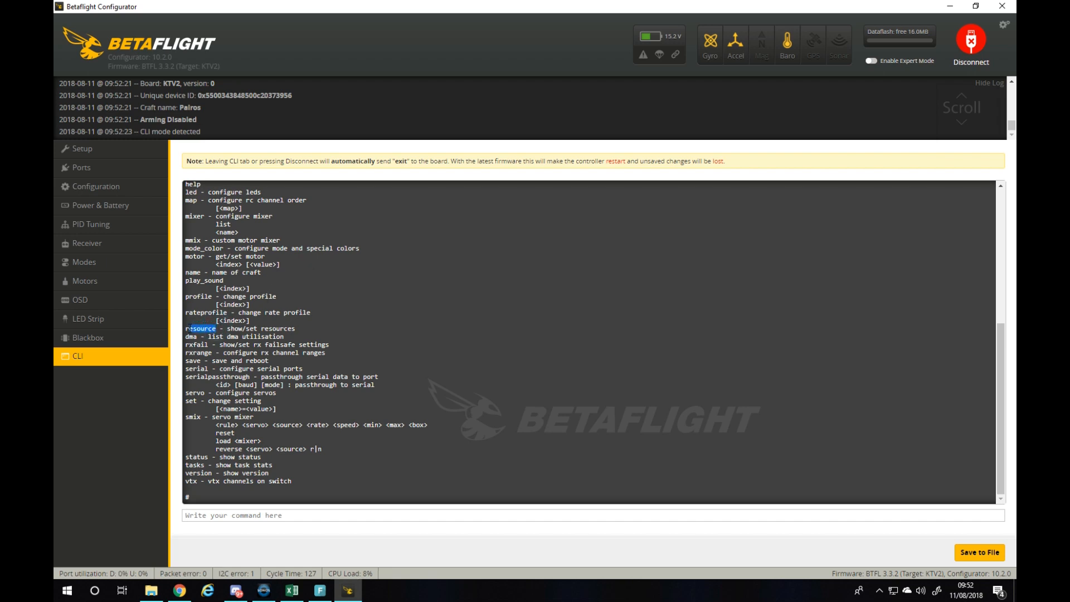
click(233, 514)
text(resource)
key(Return)
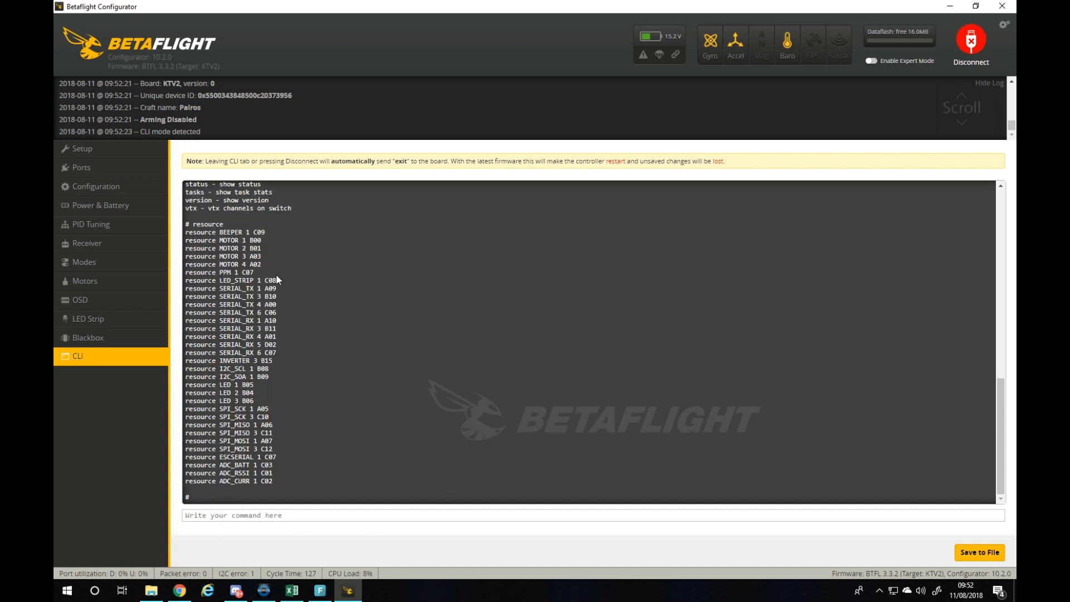
- Copy the resource lines of motors 1 to 4 from the CLI output into a new Notepad document
drag(263, 266, 185, 243)
key(ctrl+c)
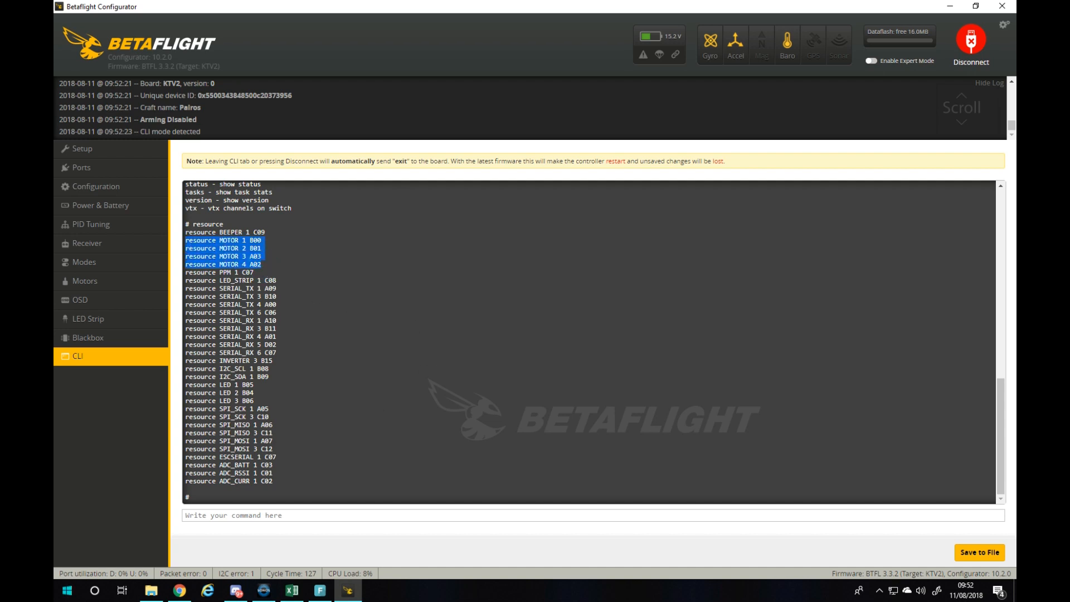
key(super)
text(not)
key(Return)
key(ctrl+v)
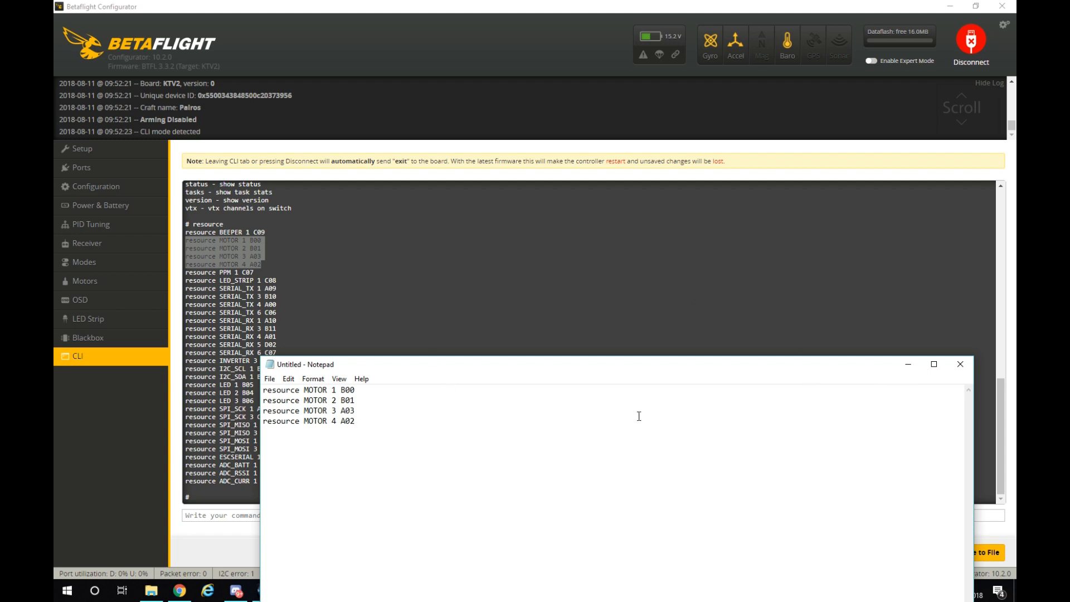
click(447, 308)
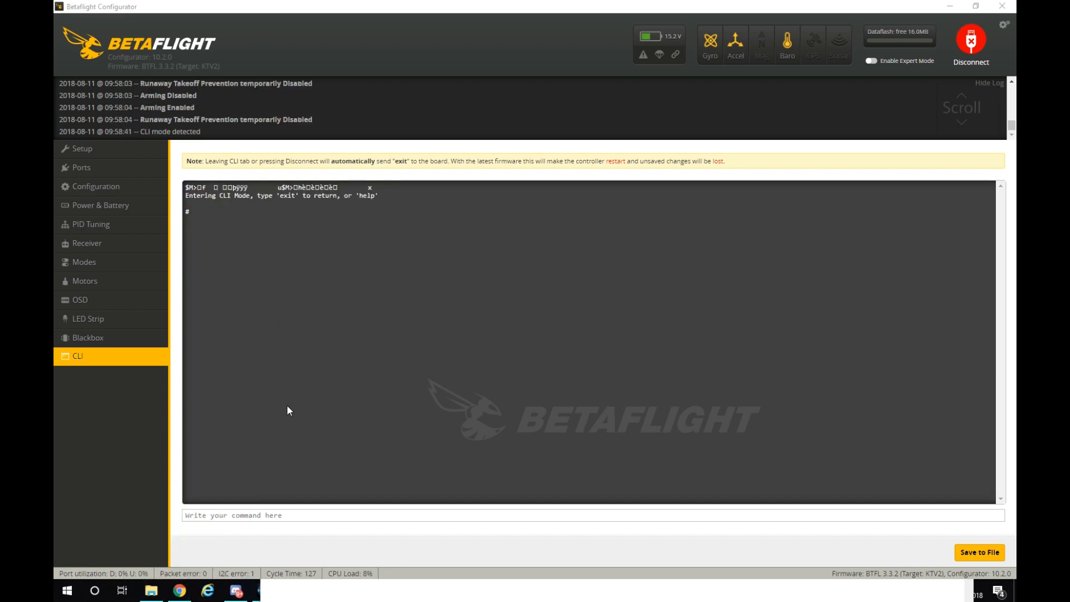
- Copy the edited motor lines from Notepad and run them in the CLI, assigning motors 1 to 4 to B01, B00, A02 and A03
click(217, 513)
key(alt+Tab)
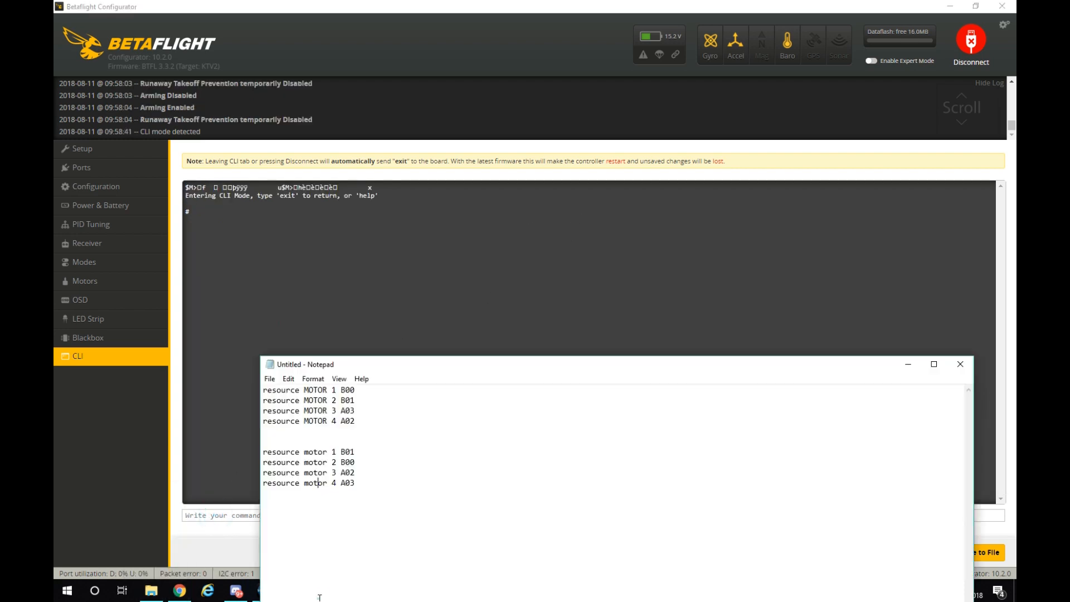
drag(378, 491, 238, 456)
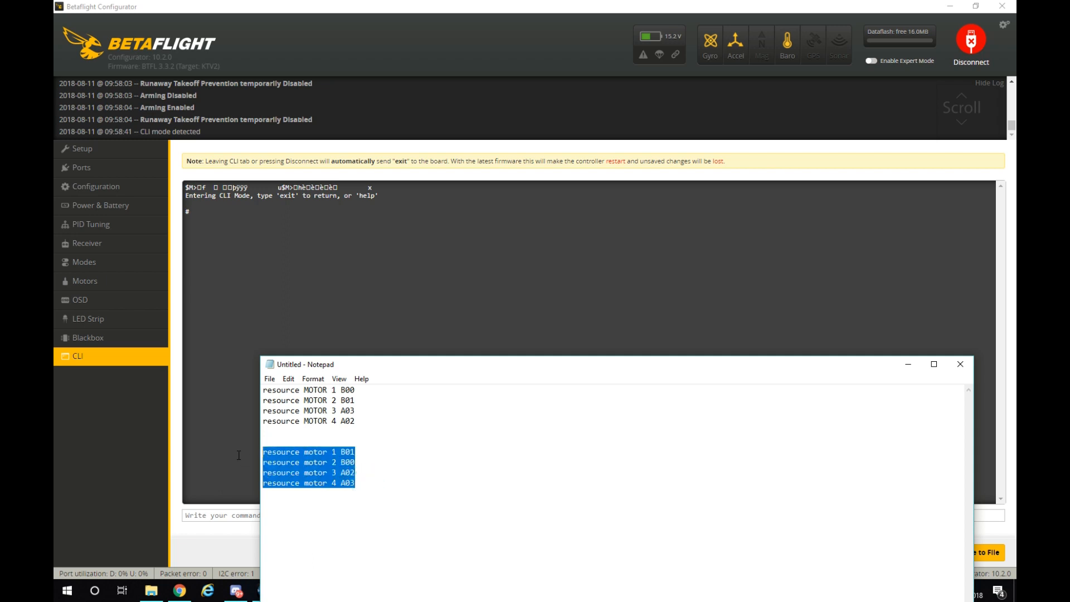
click(413, 292)
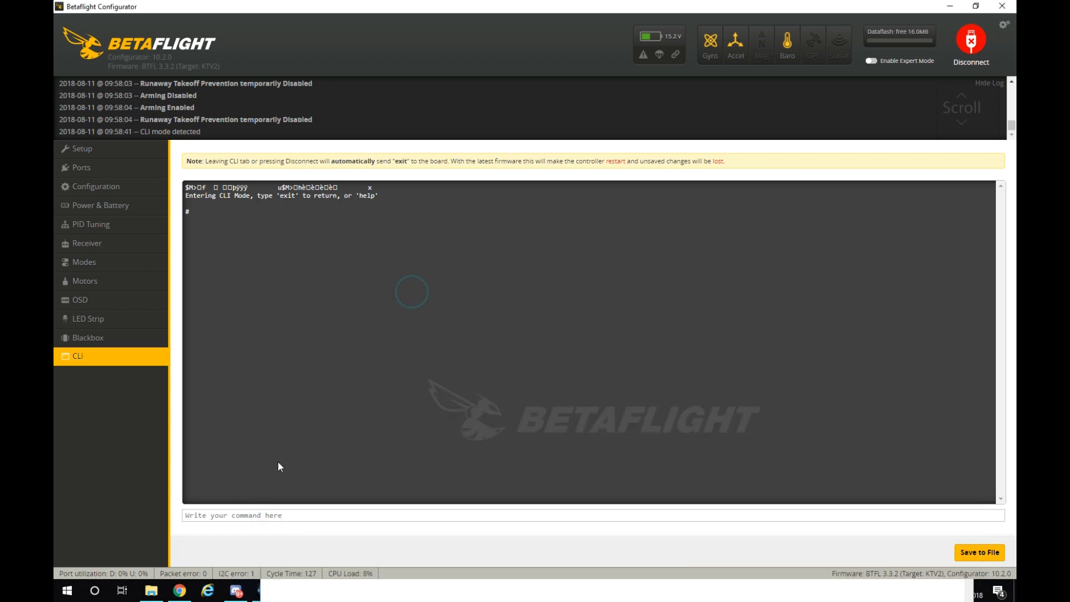
click(237, 510)
key(ctrl+v)
key(Return)
- Run the remapped motor resource commands again and save the assignments to the flight controller
key(Up)
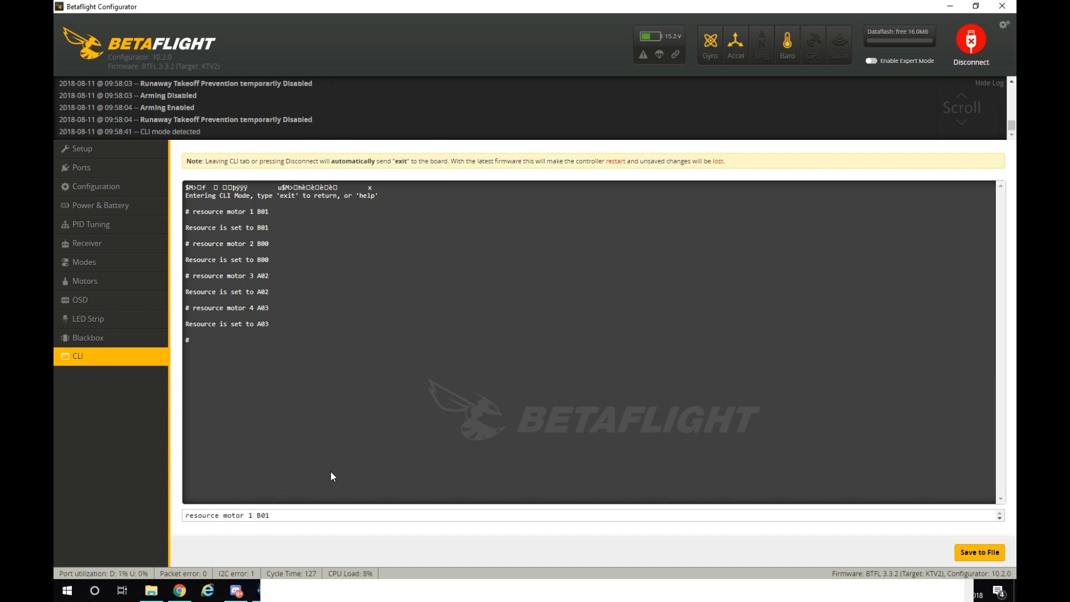
key(Down)
key(Return)
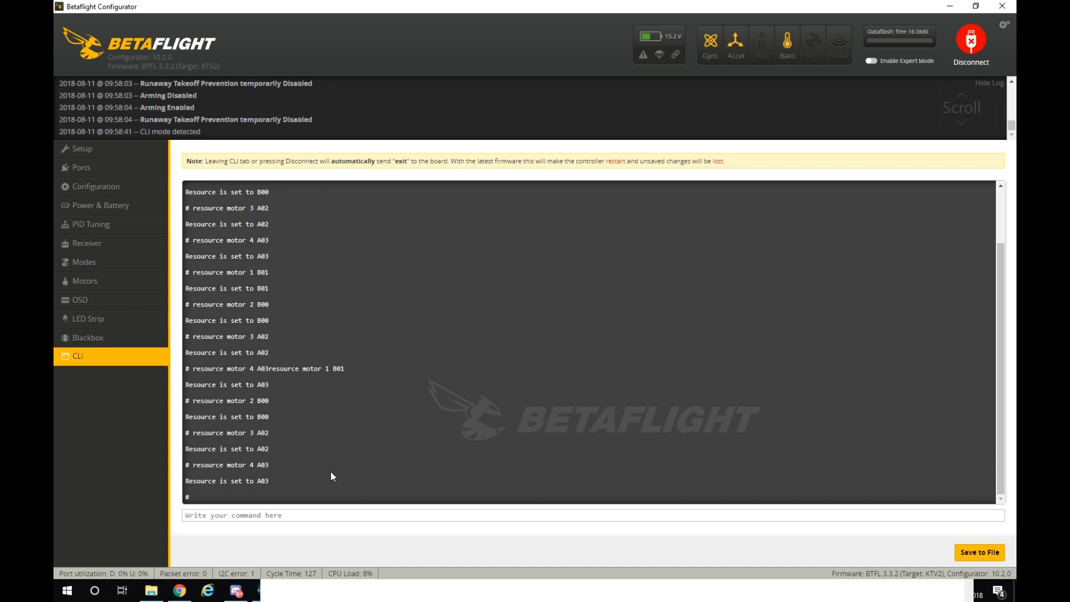
text(save)
key(Return)
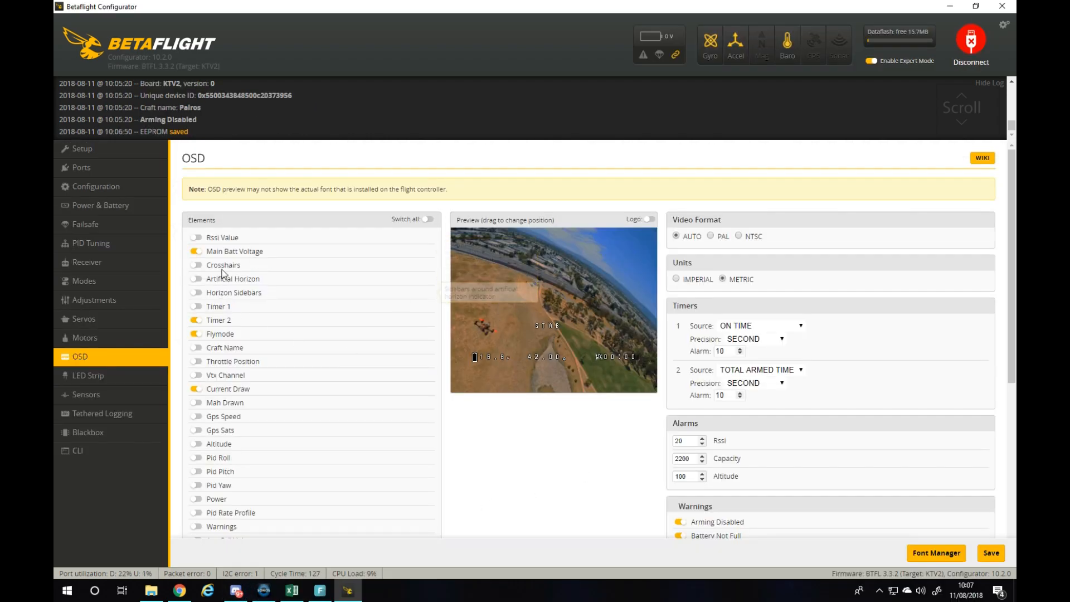
- Turn on the OSD elements Rssi Value, Craft Name, Altitude and Avg Cell Voltage
click(197, 239)
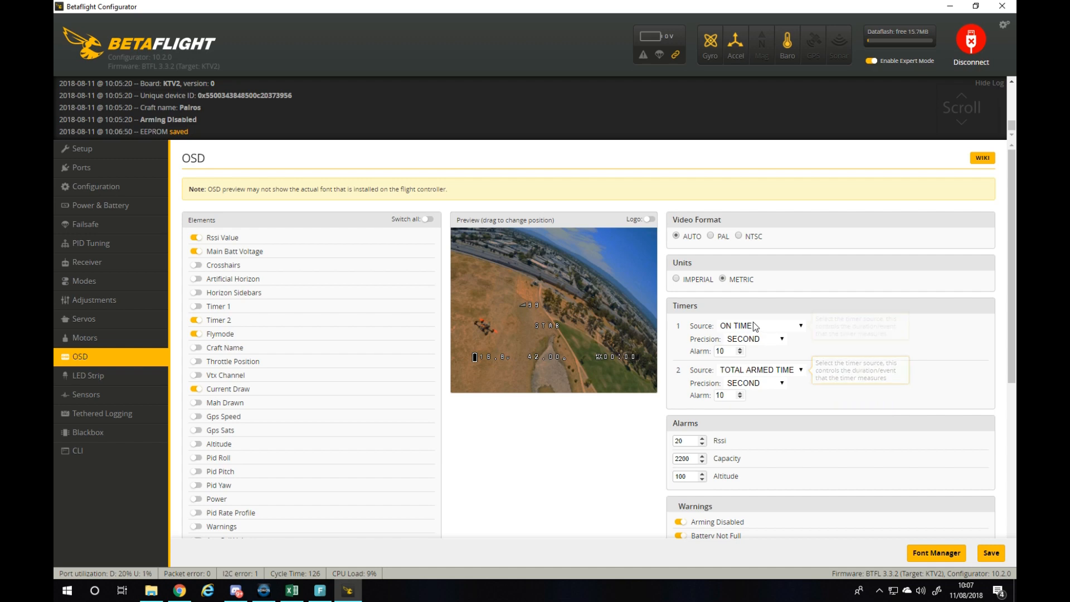
click(196, 347)
scroll(259, 374, down, 2)
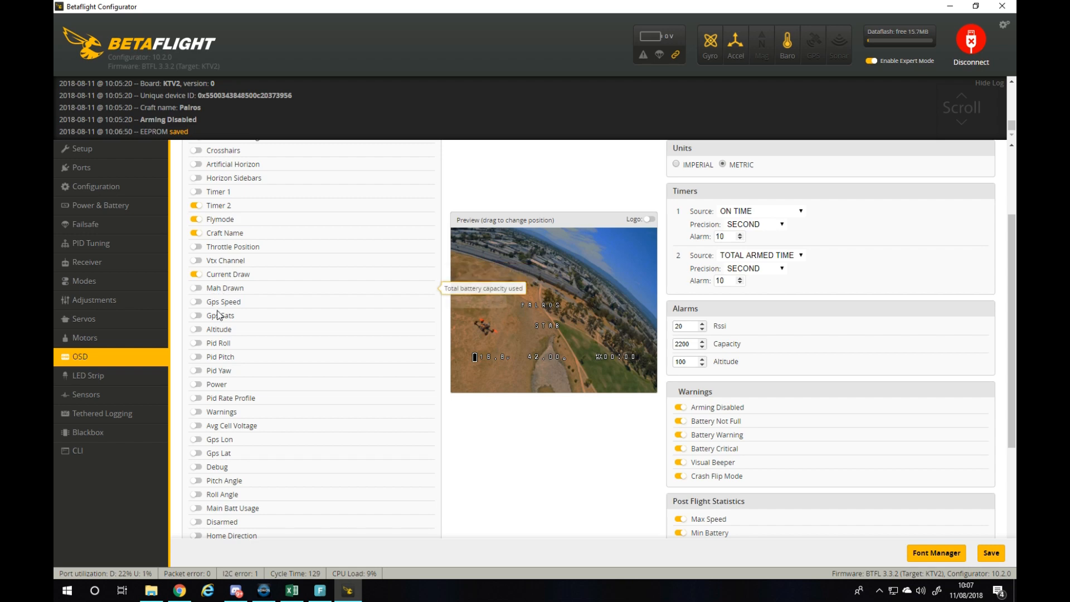
click(196, 331)
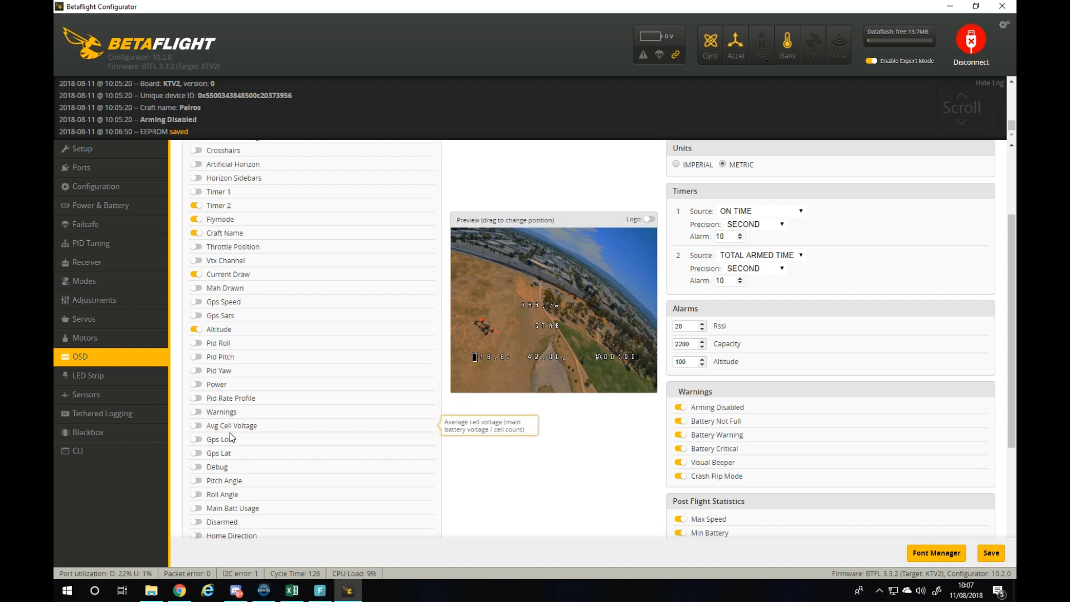
scroll(230, 438, down, 1)
click(196, 369)
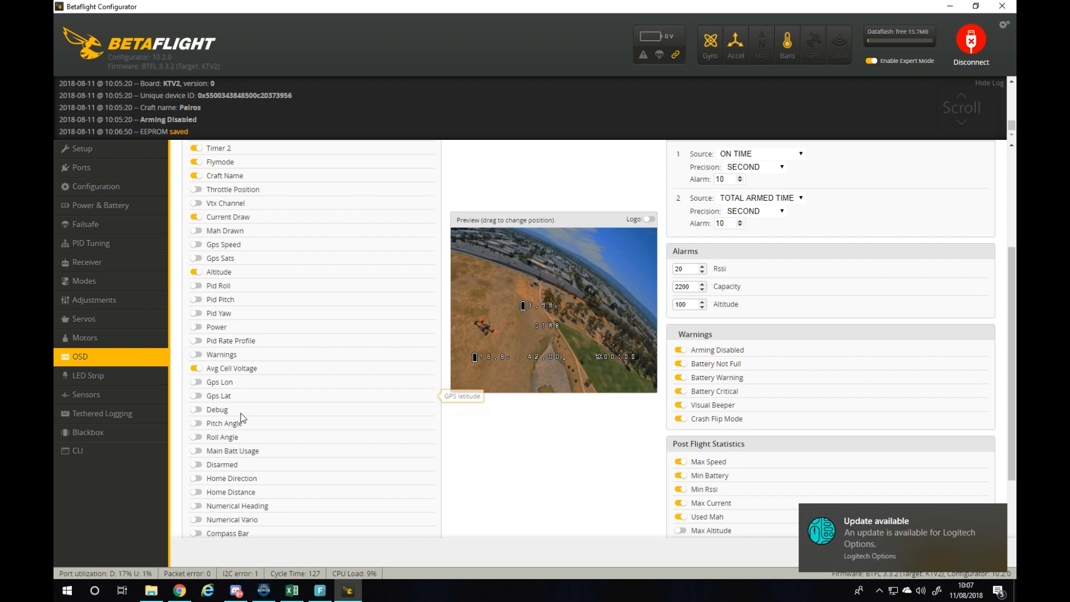
scroll(216, 450, down, 1)
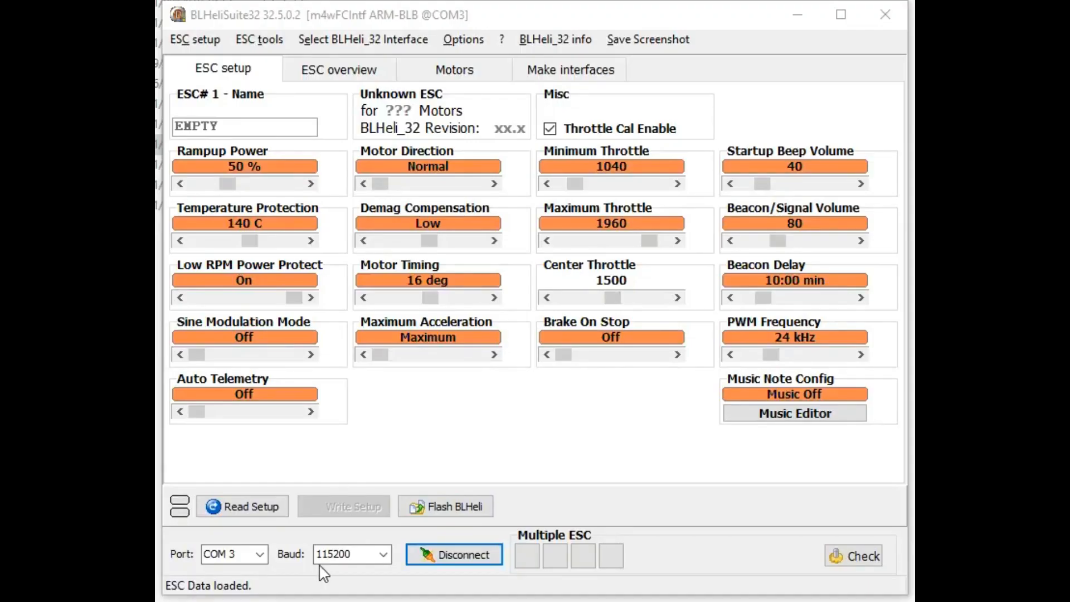
- Reconnect to the flight controller on COM 3 at 115200 baud and read the setup of the connected ESCs
click(439, 549)
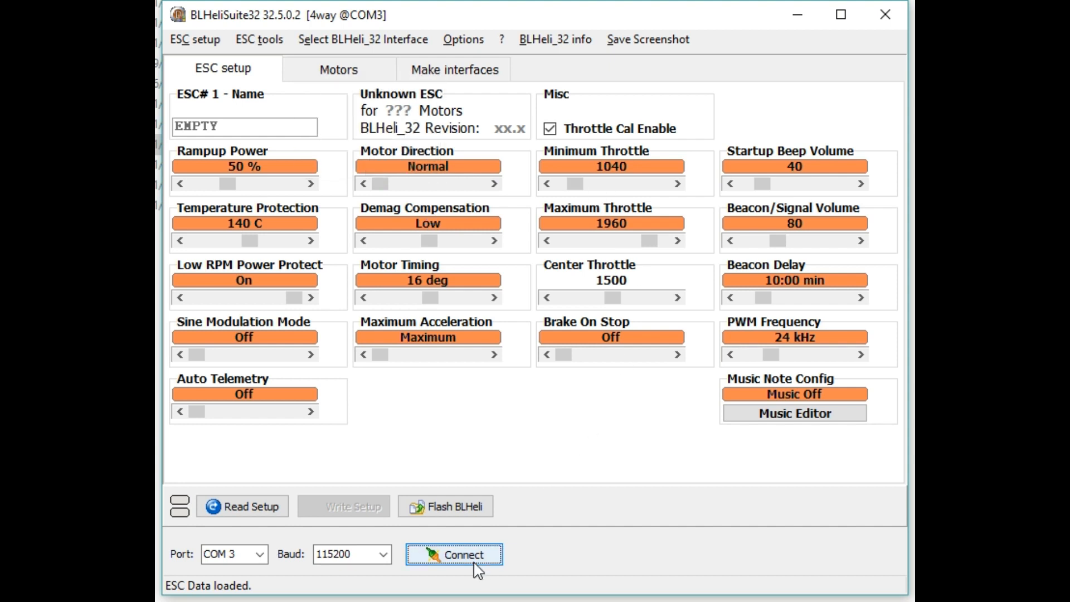
click(459, 555)
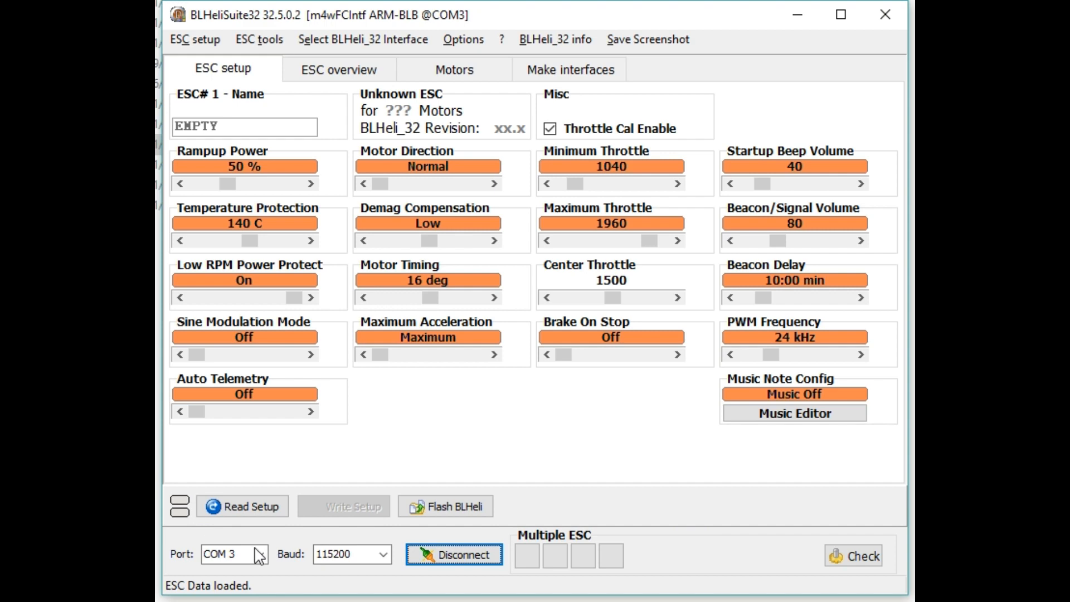
click(279, 508)
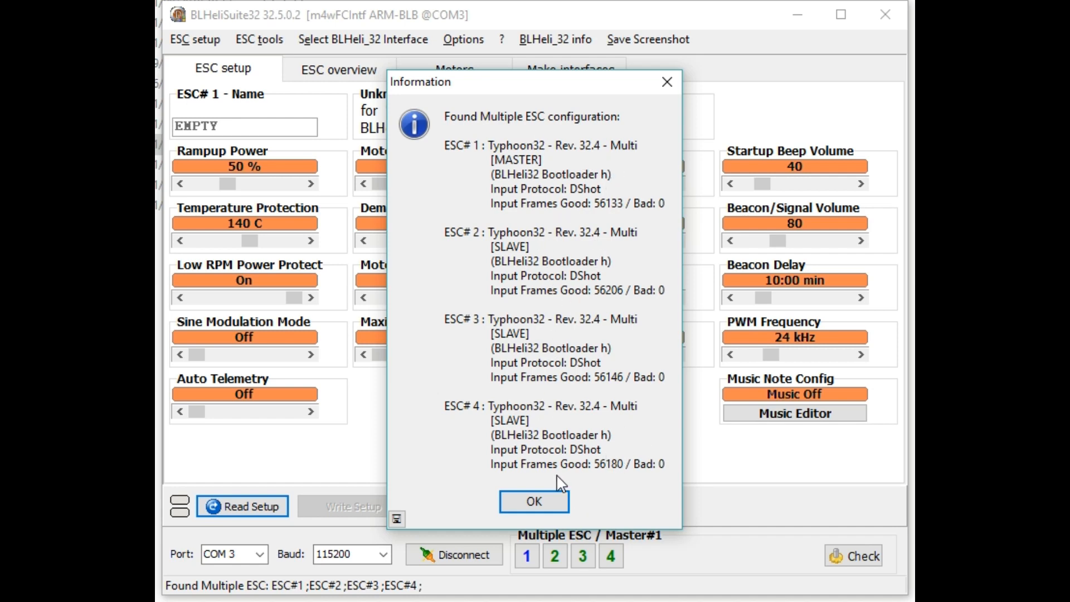
click(534, 504)
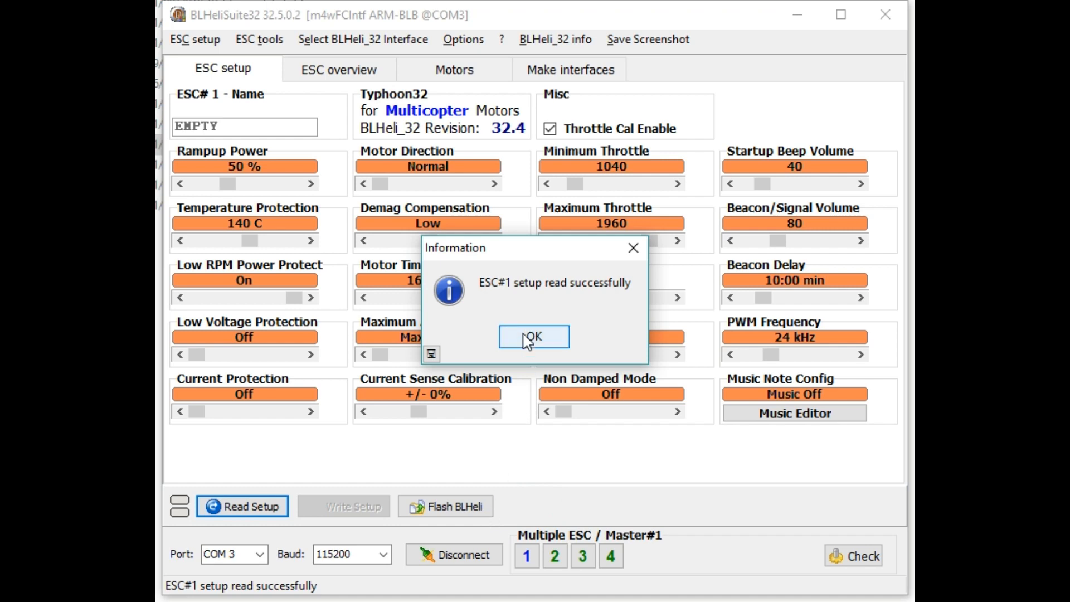
click(534, 338)
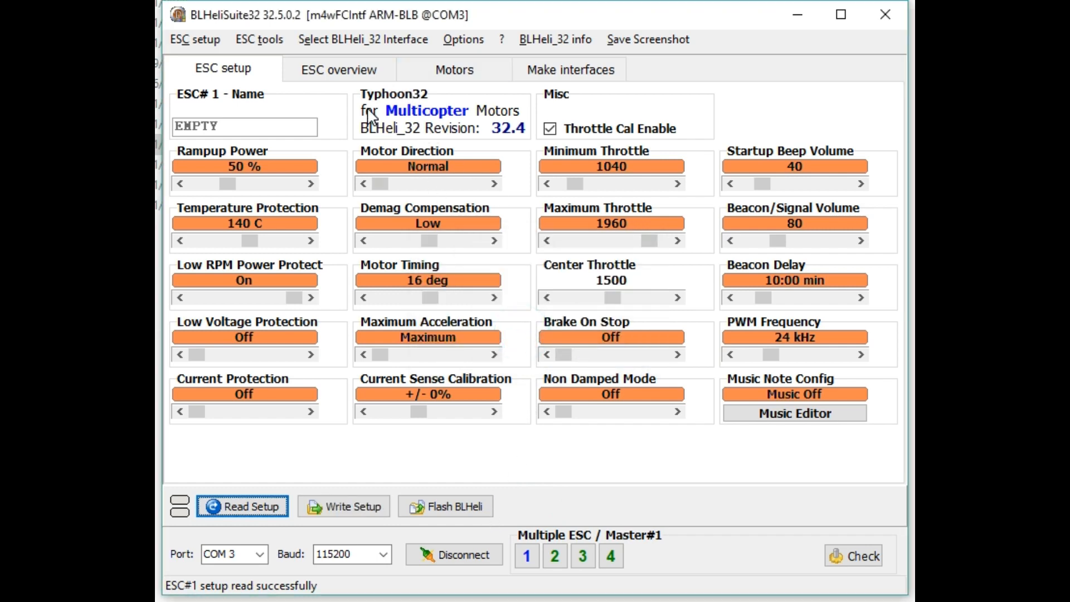
- Review the parameter overview of the four ESCs, the motor test page and the Arduino interface page
click(339, 71)
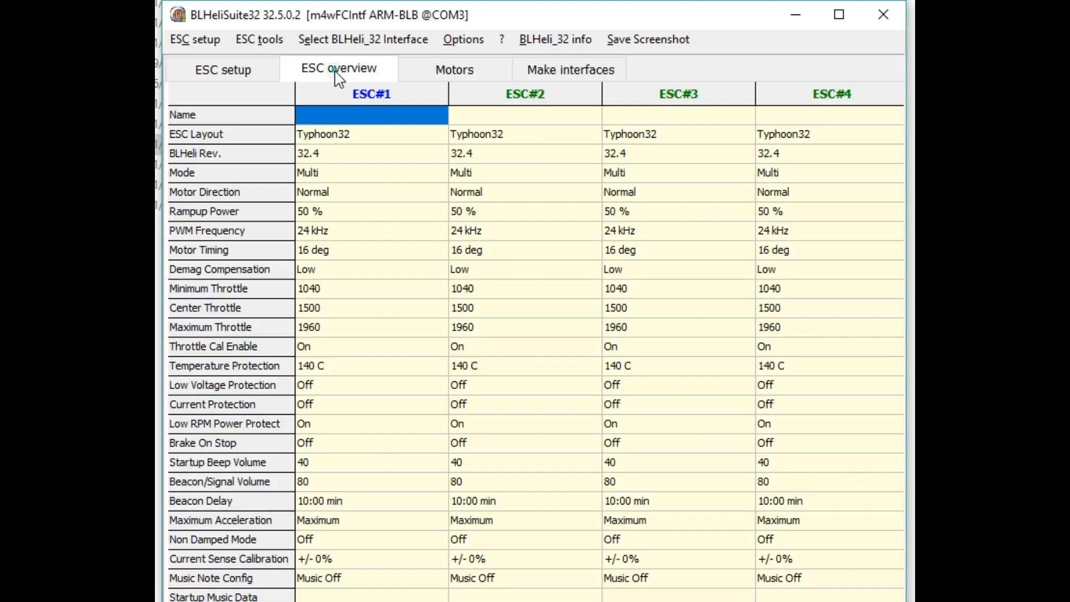
click(452, 73)
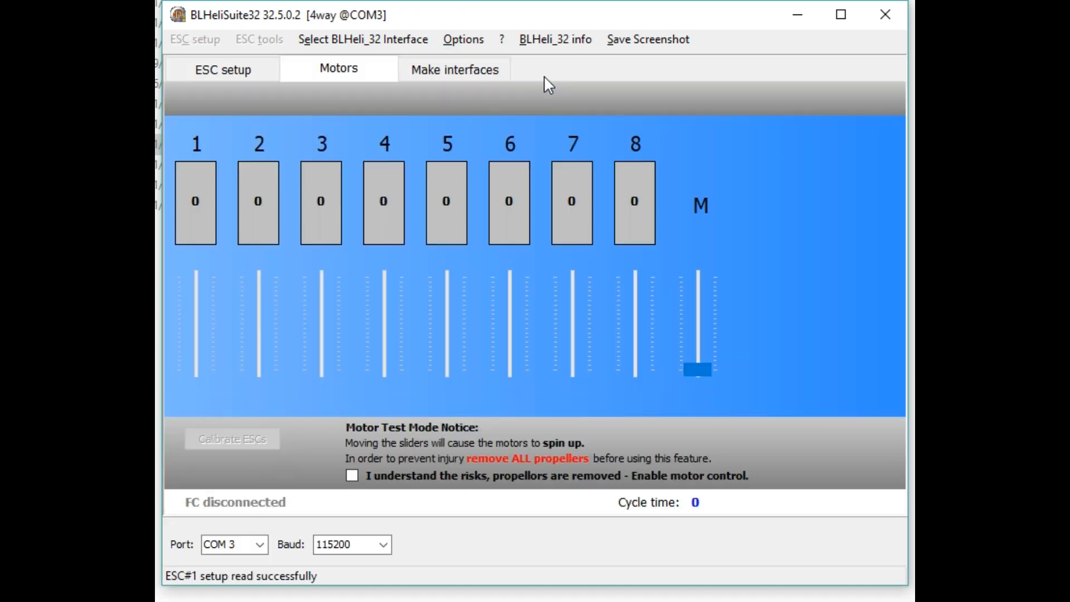
click(463, 69)
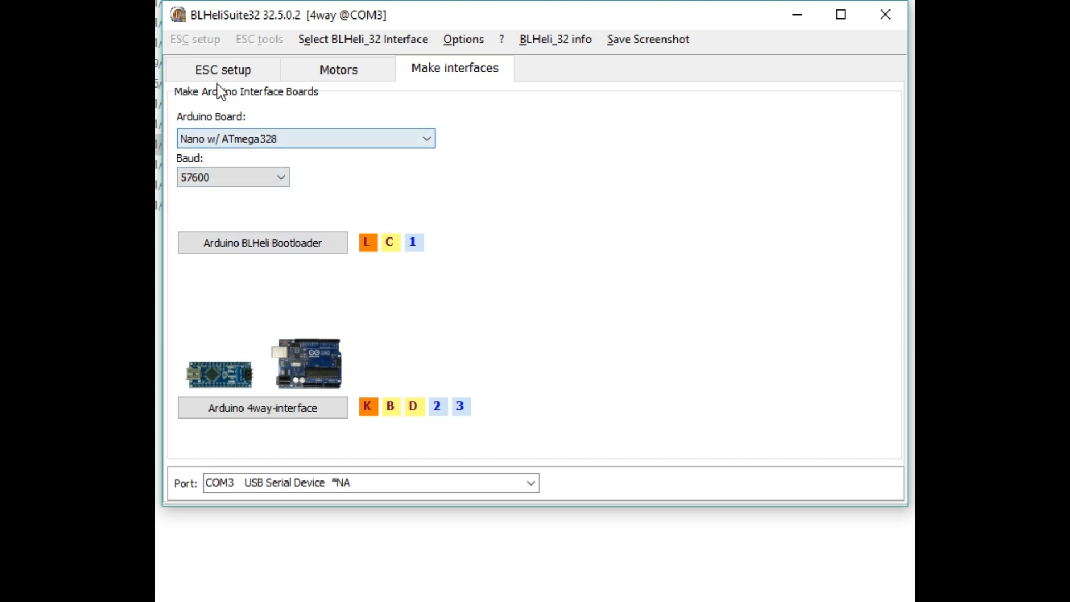
click(198, 69)
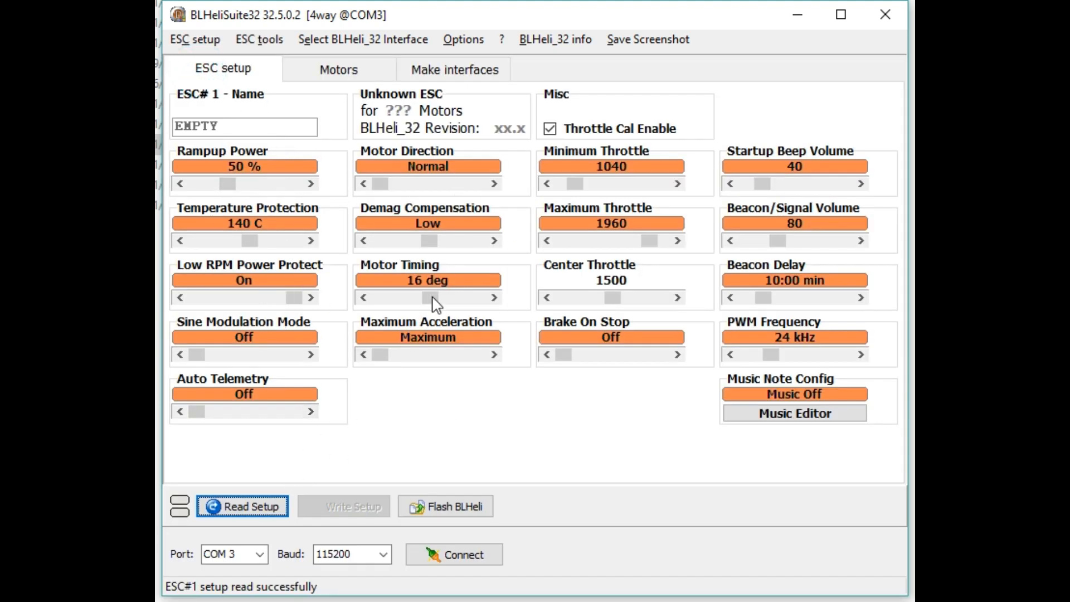
- Restore the connection to the flight controller and read the ESC setup again
click(441, 554)
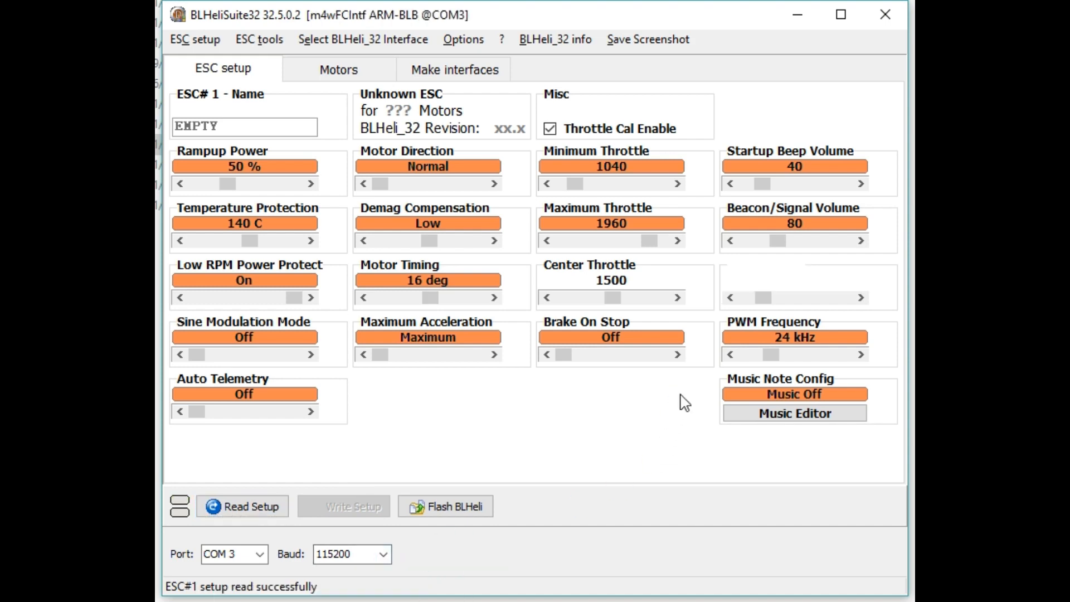
click(223, 507)
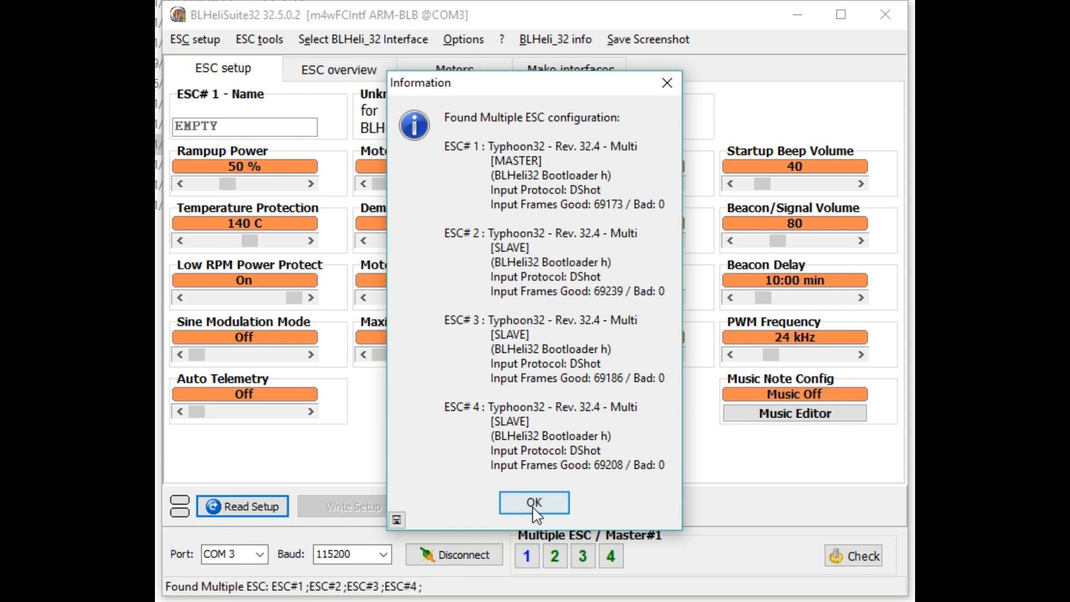
click(532, 507)
click(558, 341)
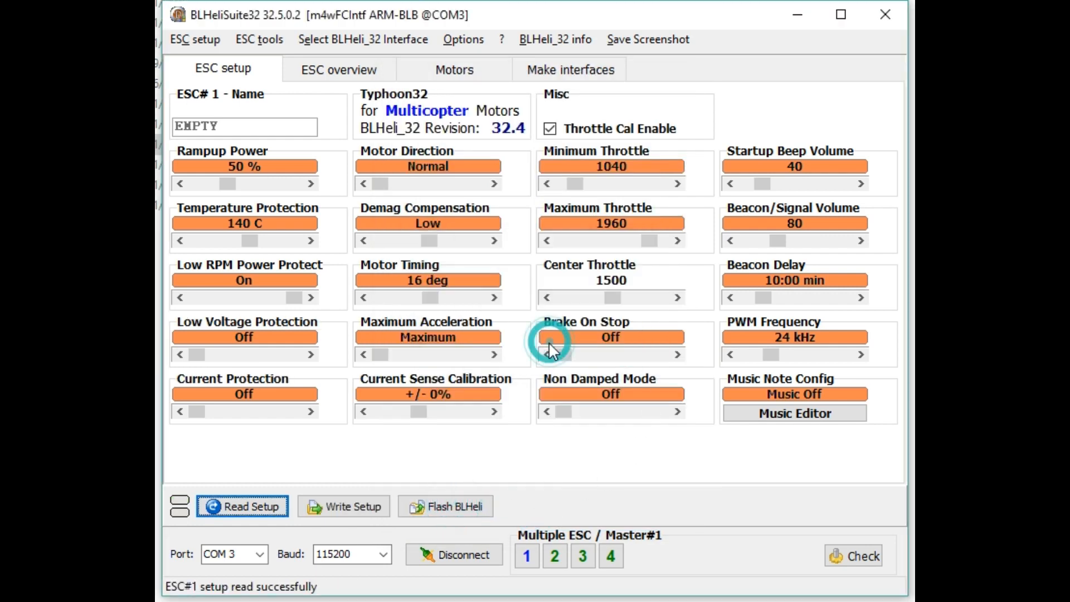
- Flash ESC #1 with the Typhoon32 MULTI firmware, choosing the latest available BLHeli_32 revision, 32.4
click(446, 506)
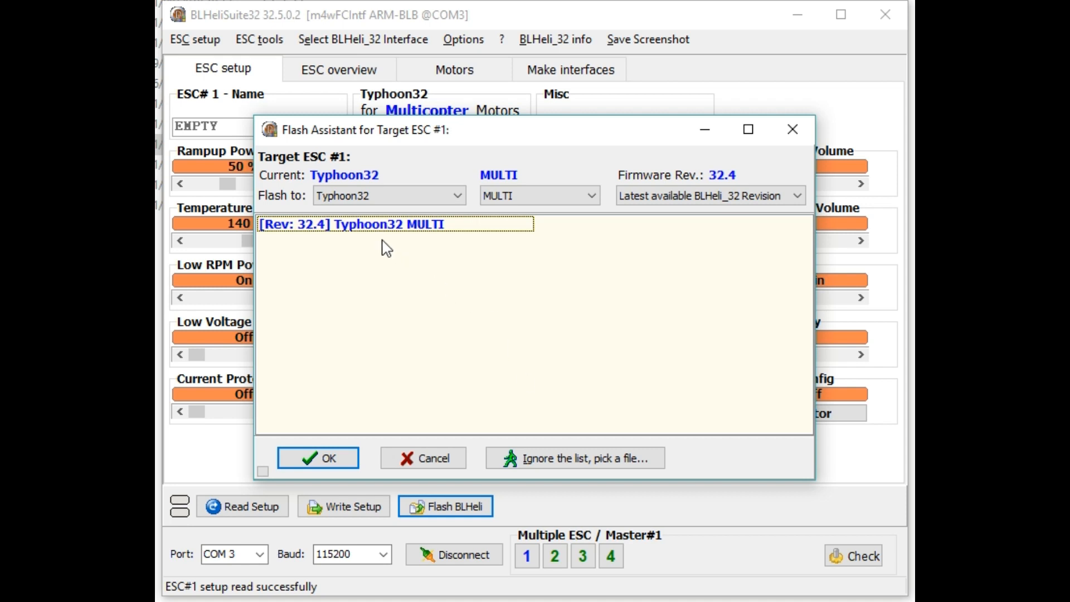
click(727, 199)
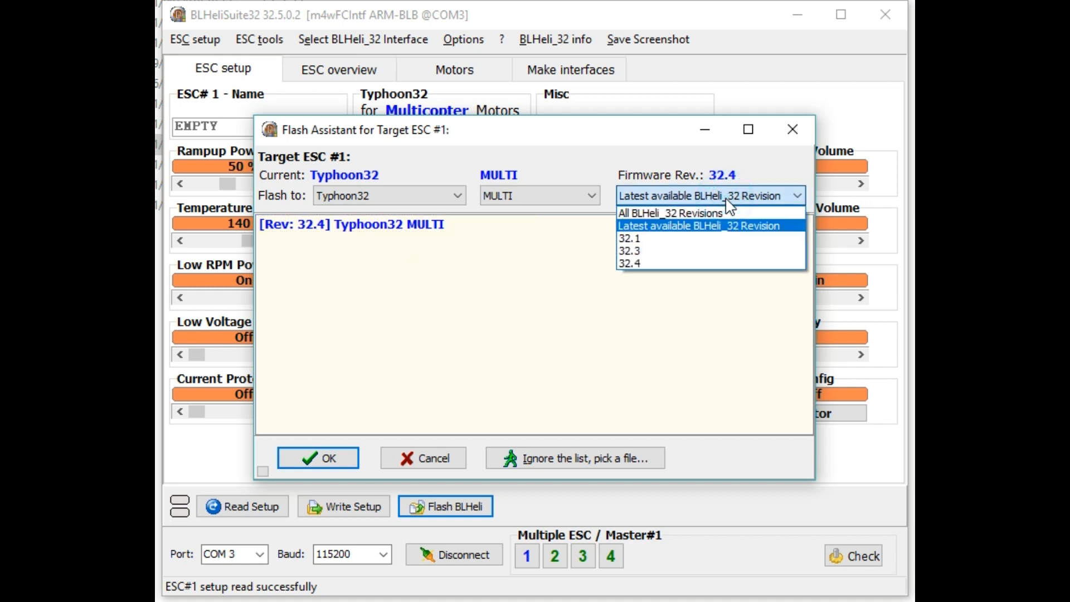
click(752, 227)
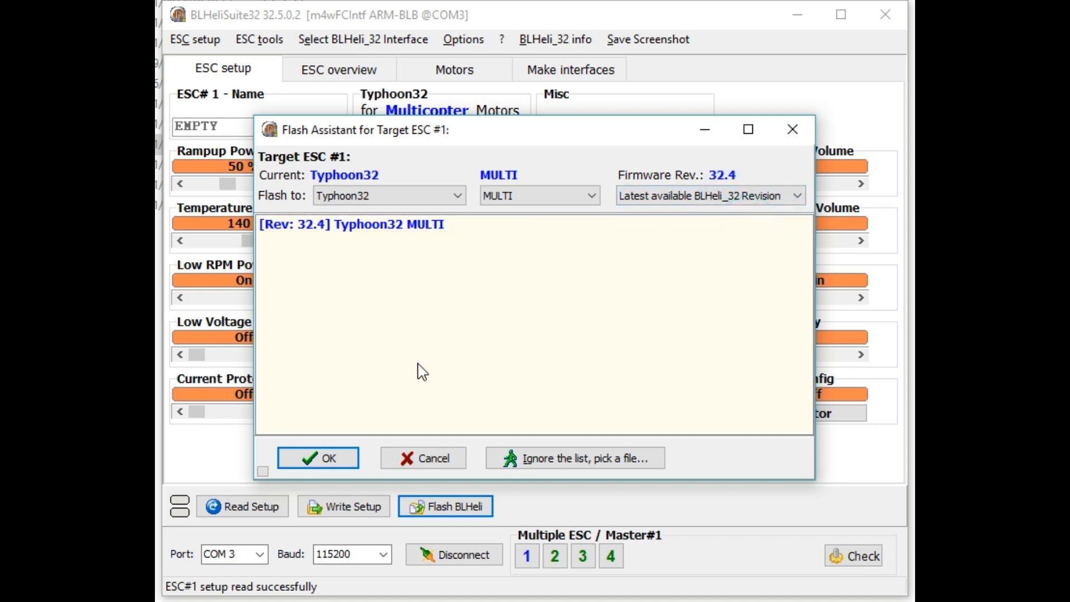
click(371, 230)
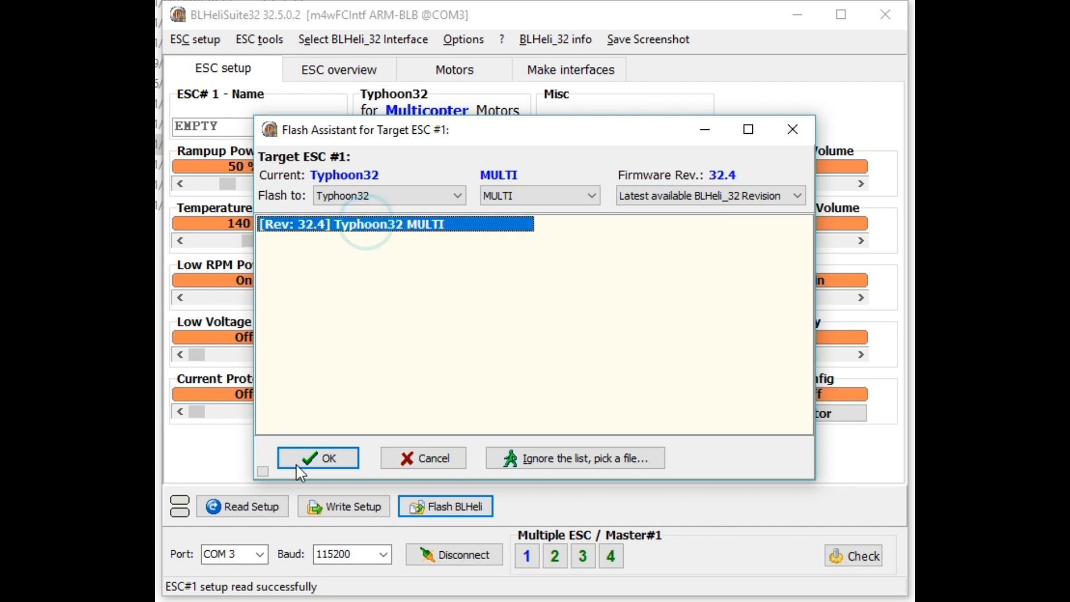
click(337, 459)
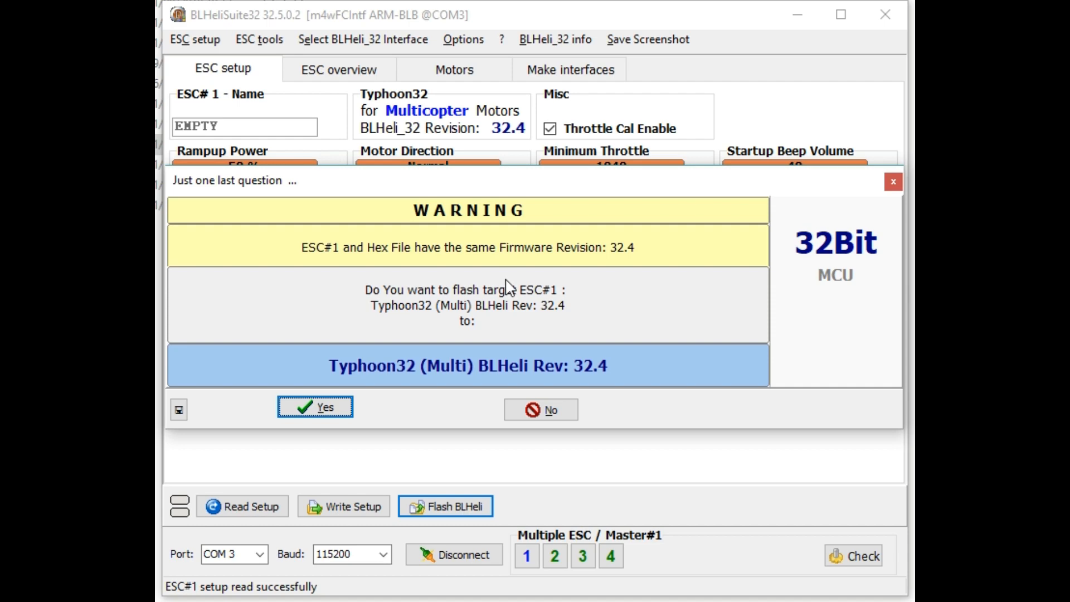
click(337, 407)
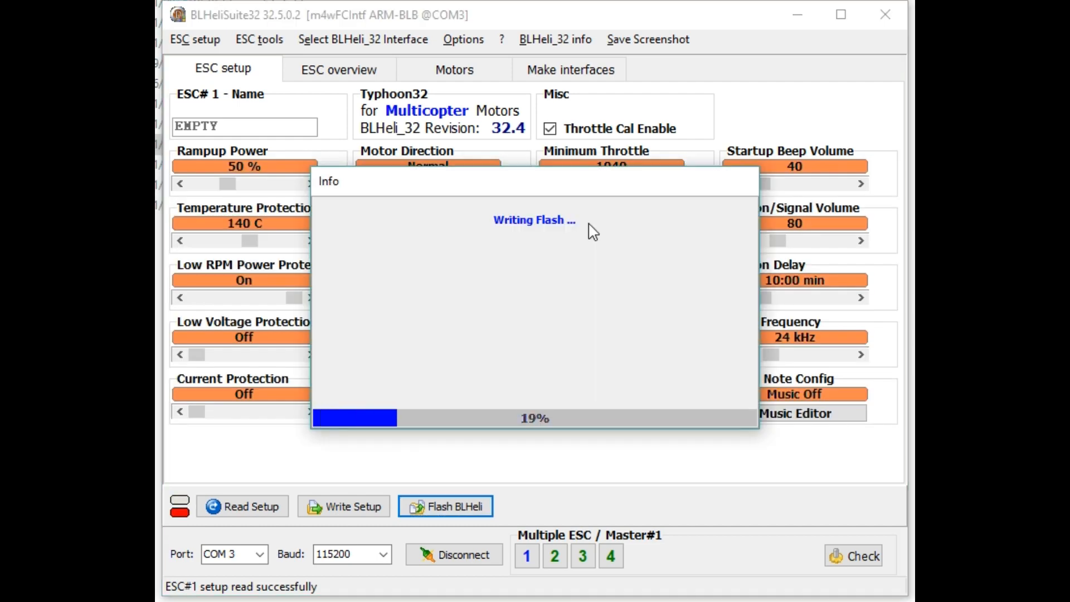
- Flash ESCs #2, #3 and #4 with the same Typhoon32 MULTI firmware, revision 32.4
click(533, 444)
click(318, 458)
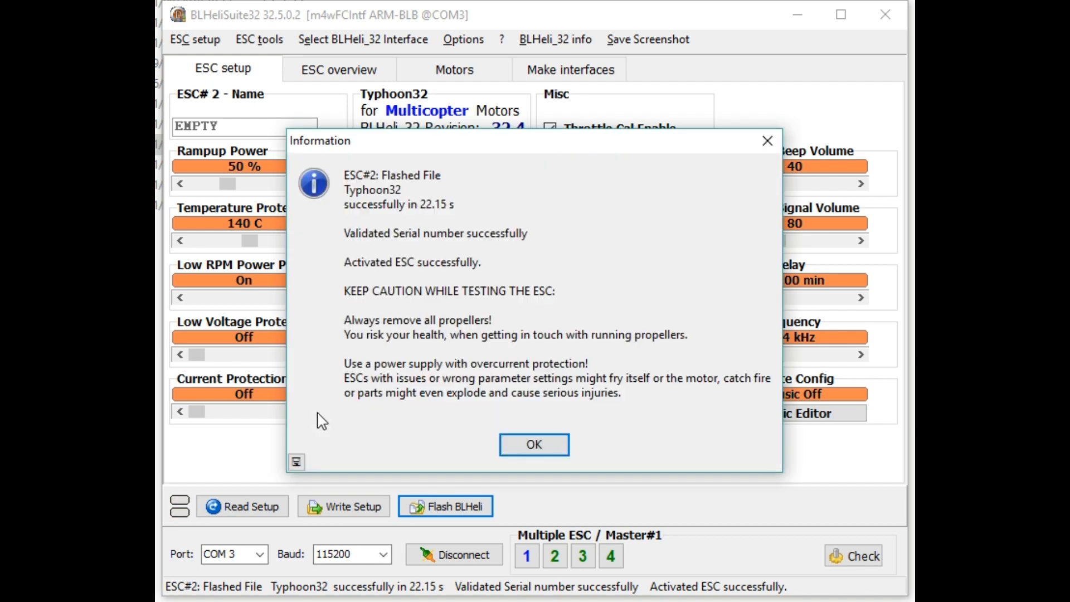
click(533, 445)
click(386, 224)
click(318, 457)
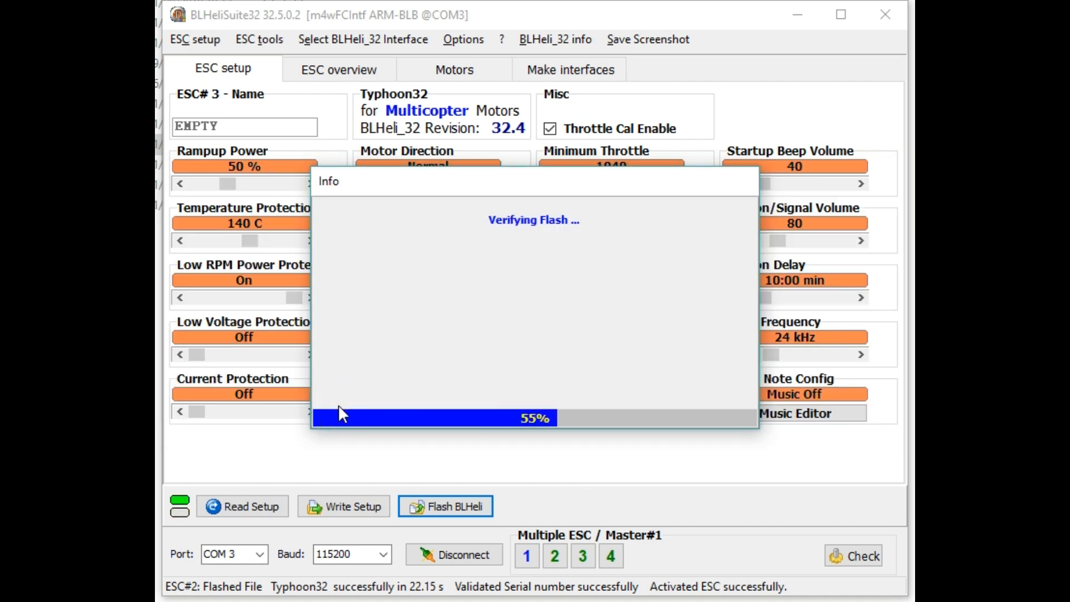
click(531, 442)
click(386, 224)
click(304, 457)
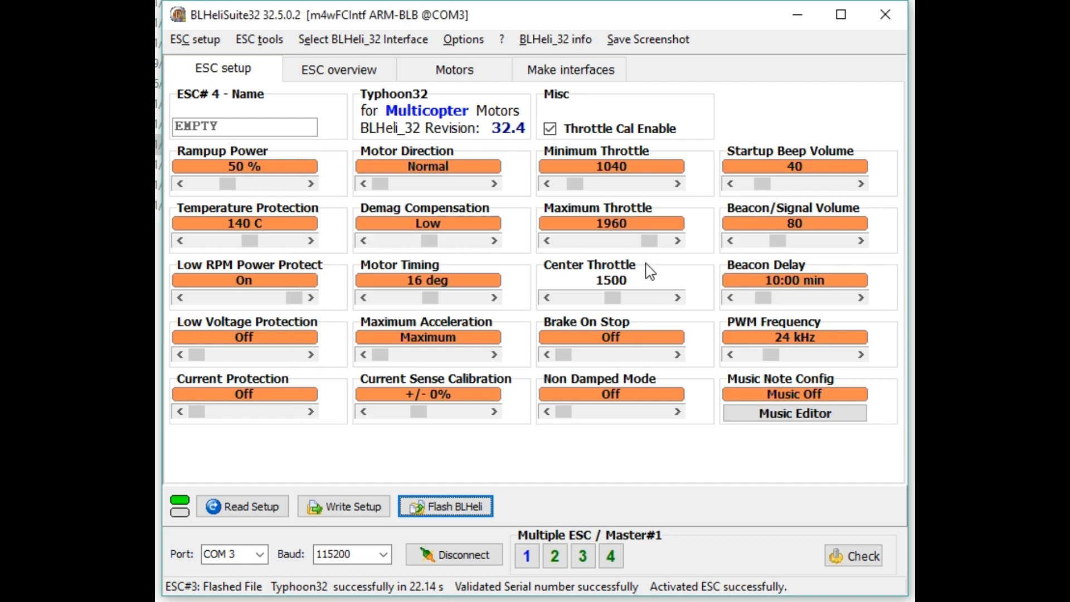
click(555, 556)
click(555, 556)
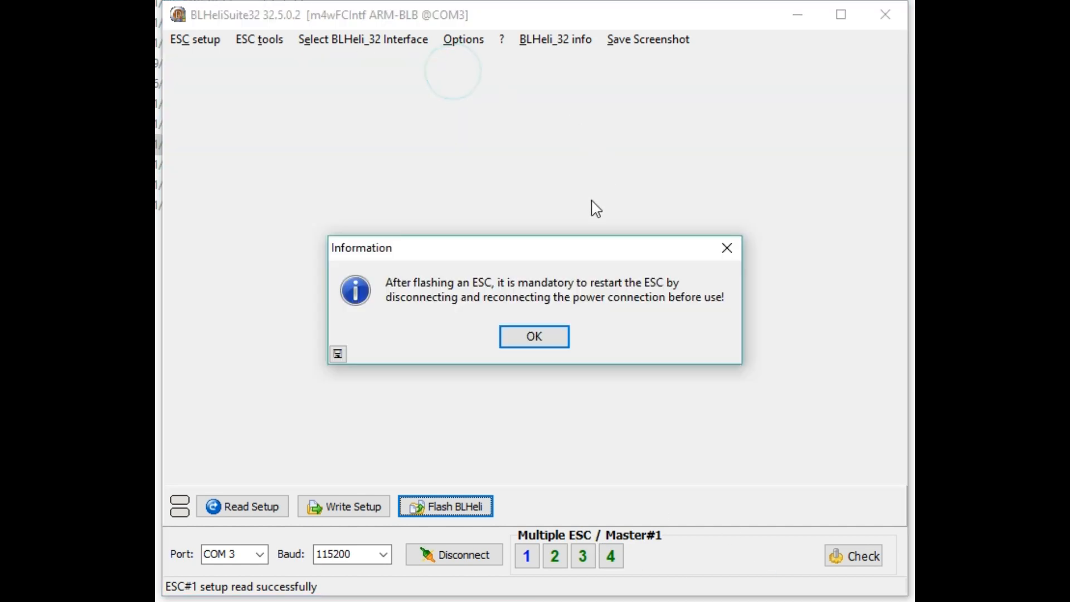
- Enable motor control for the motor test, spin all four motors together at about 1082 and return the master throttle to 1000
click(563, 341)
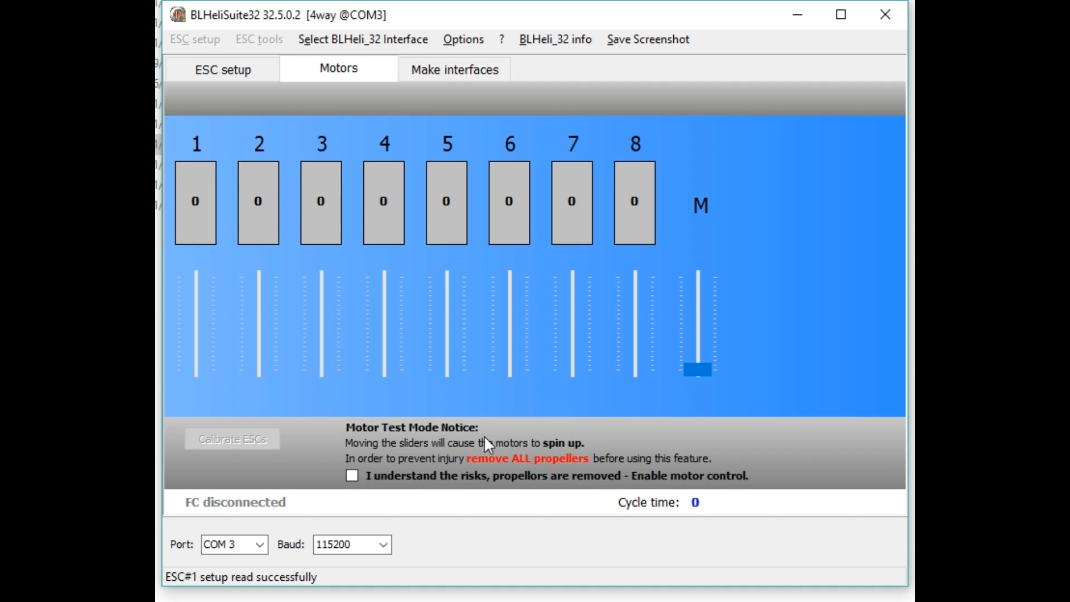
click(353, 476)
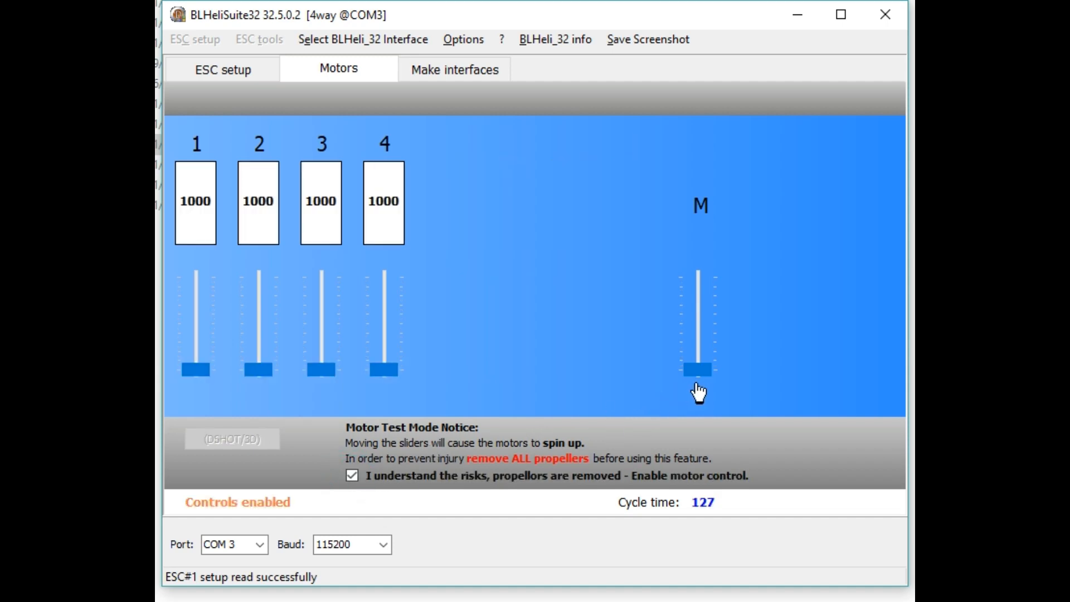
drag(696, 373, 703, 373)
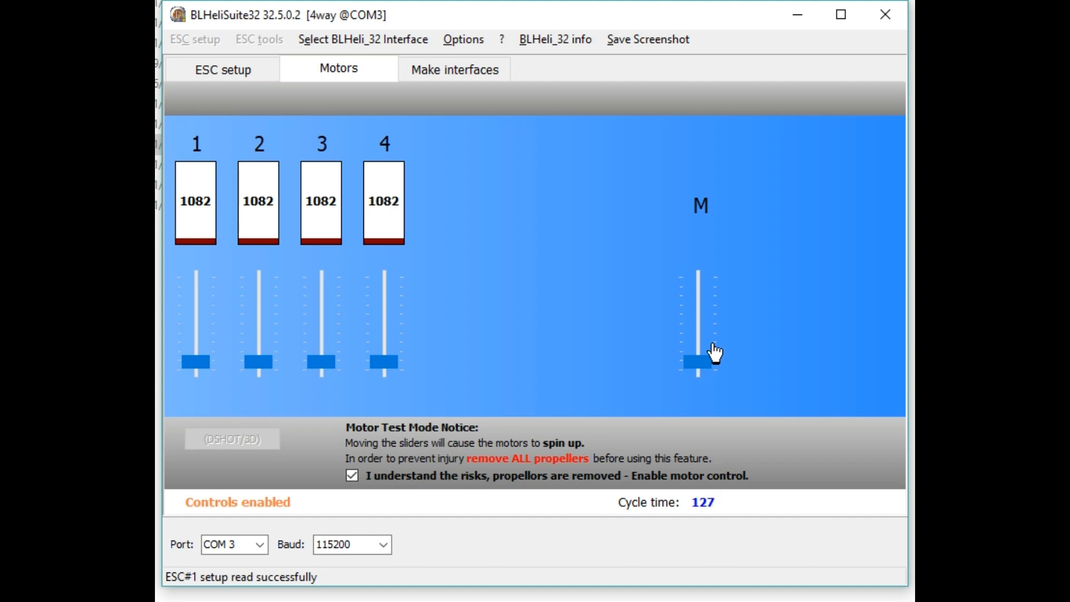
drag(701, 355, 706, 413)
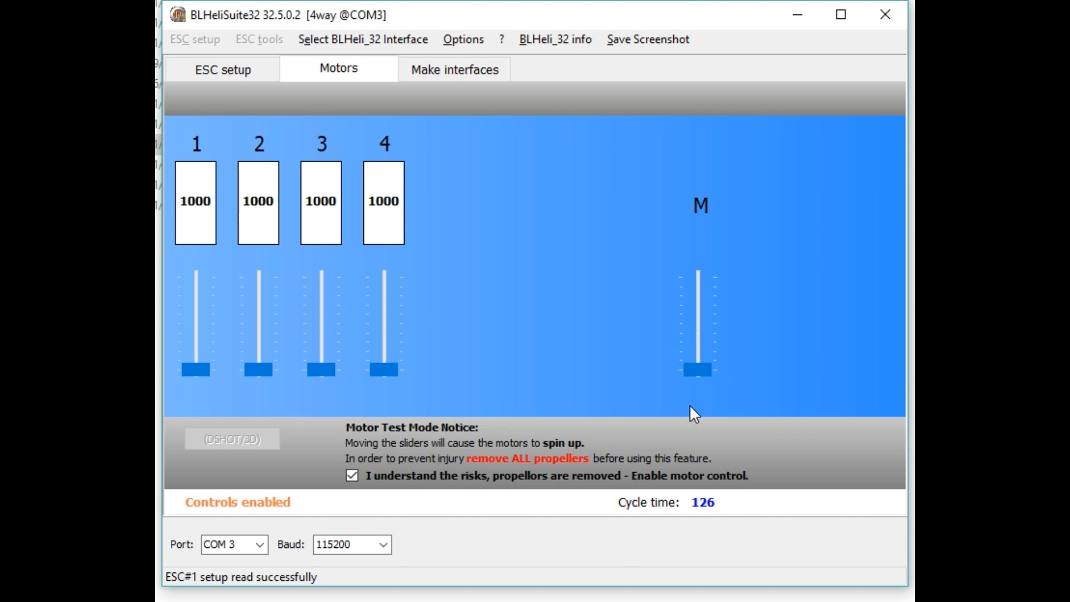